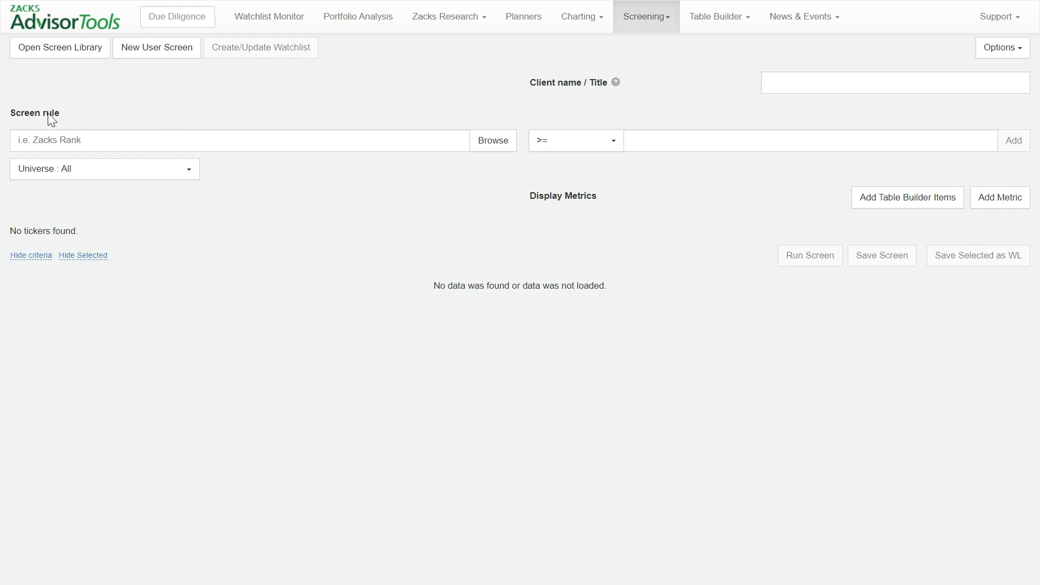
left_click(117, 106)
left_click(90, 138)
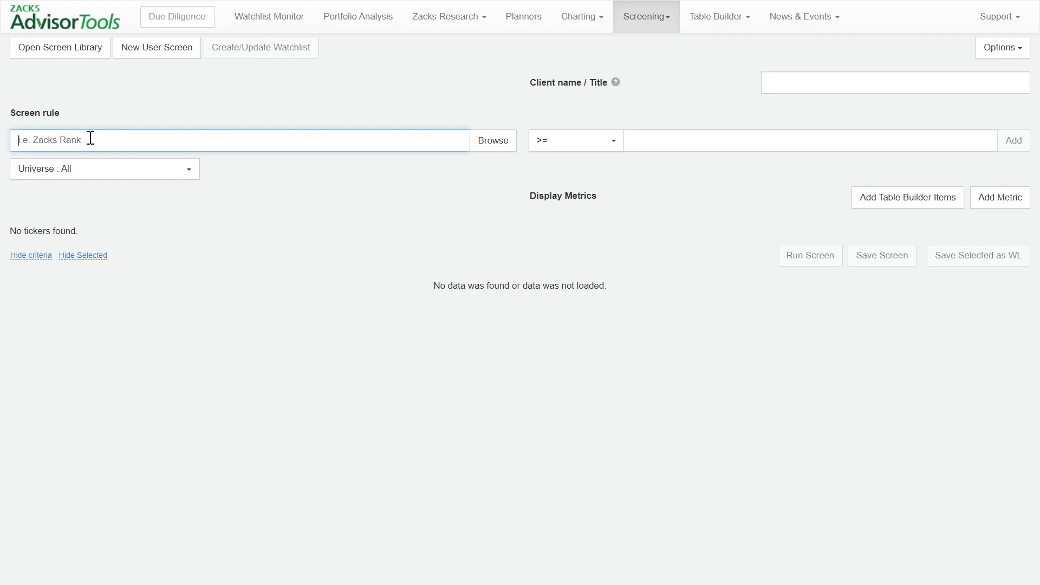
type("Zacks Rank")
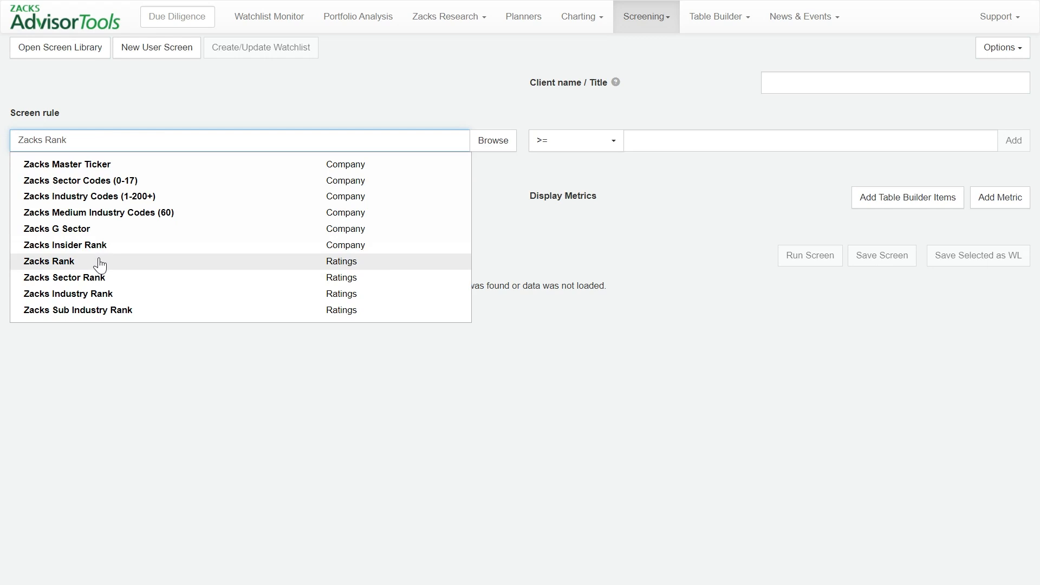
left_click(100, 262)
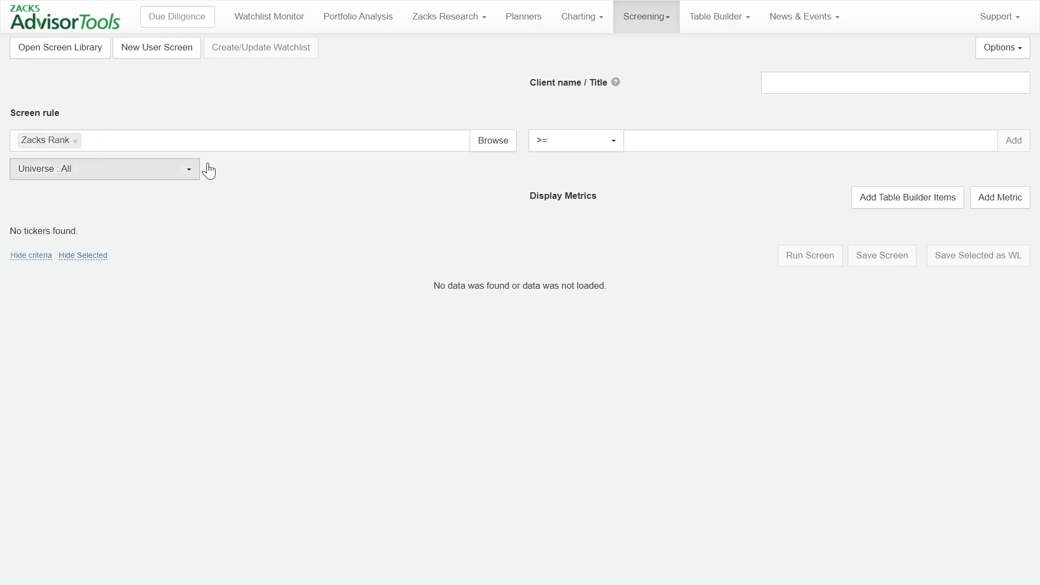
left_click(76, 142)
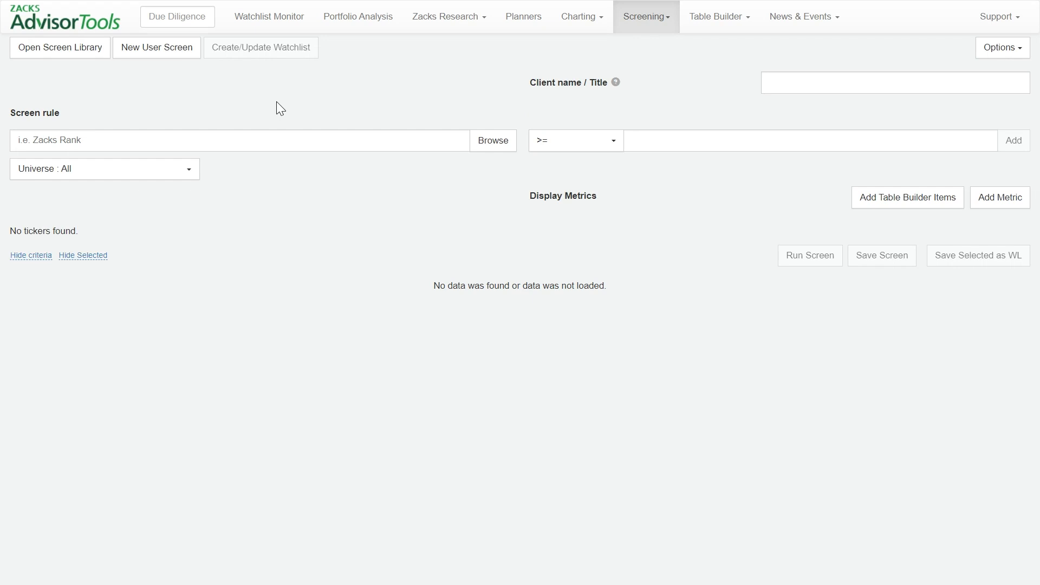
Browse the metrics under Quantitative Scores, Zacks Rankings & Scores, and select Zacks Rank for the screen rule.
left_click(488, 142)
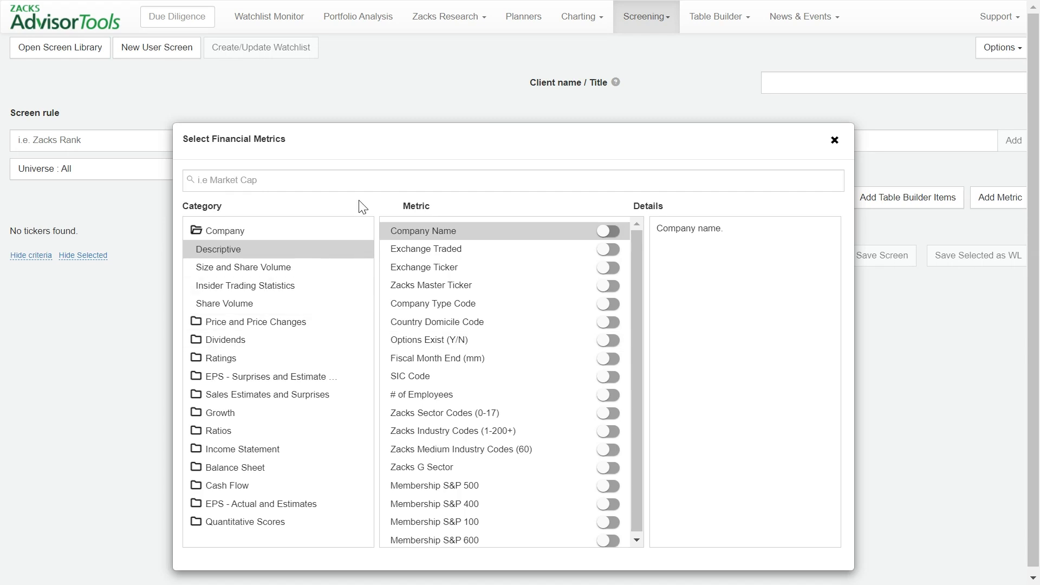
left_click(253, 234)
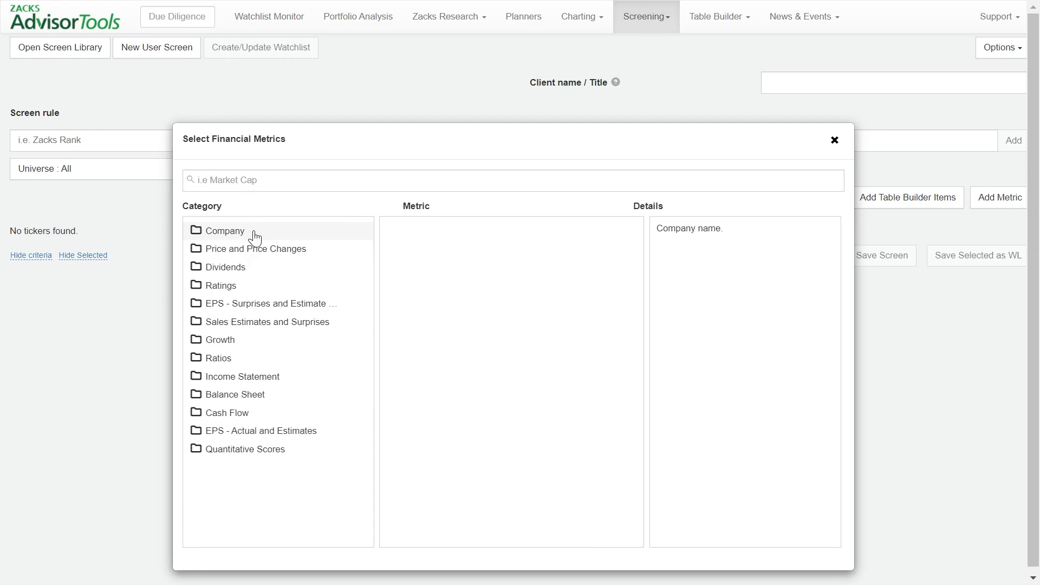
left_click(266, 451)
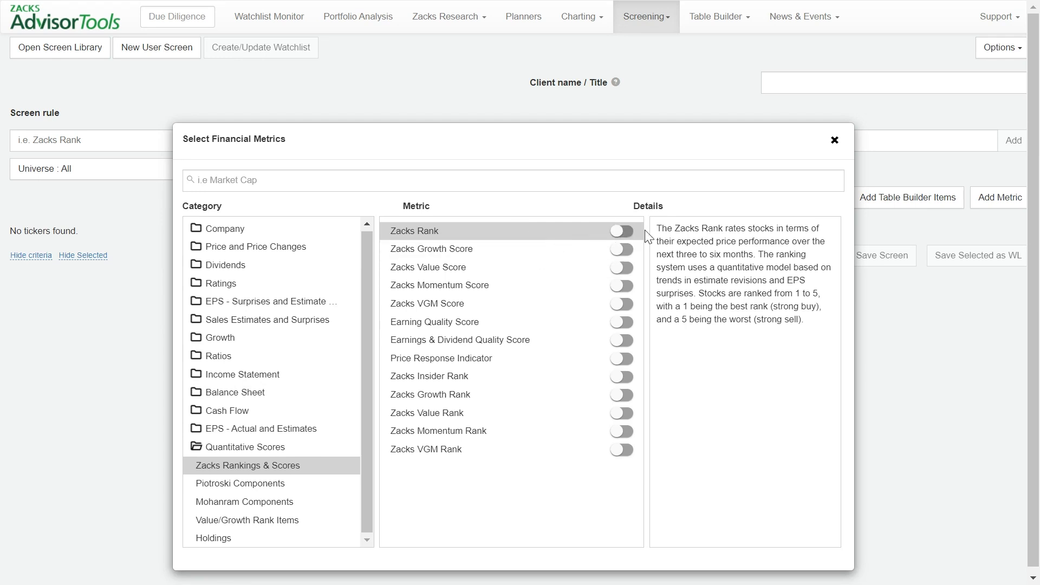
left_click(628, 236)
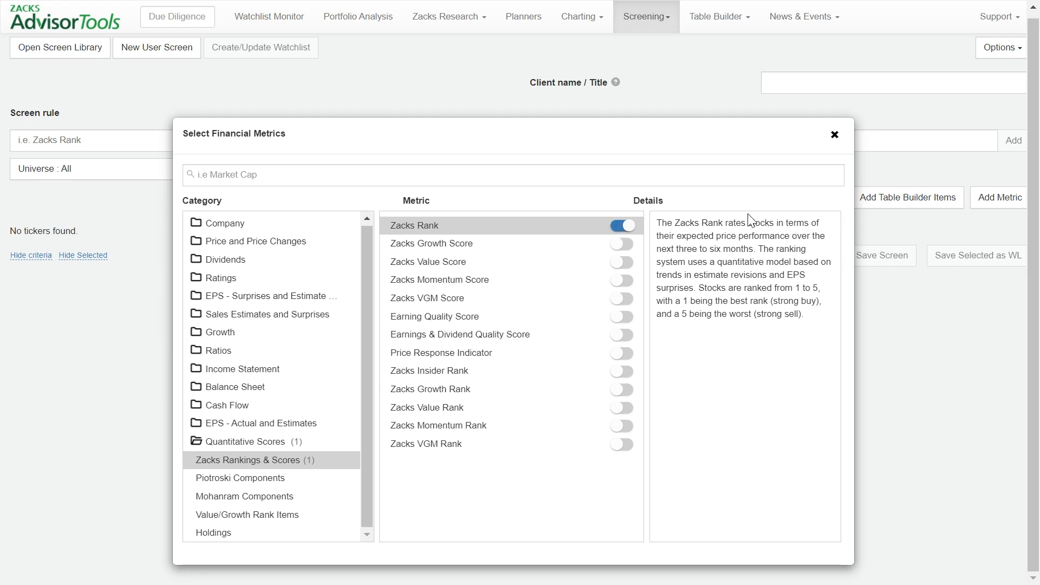
left_click(835, 136)
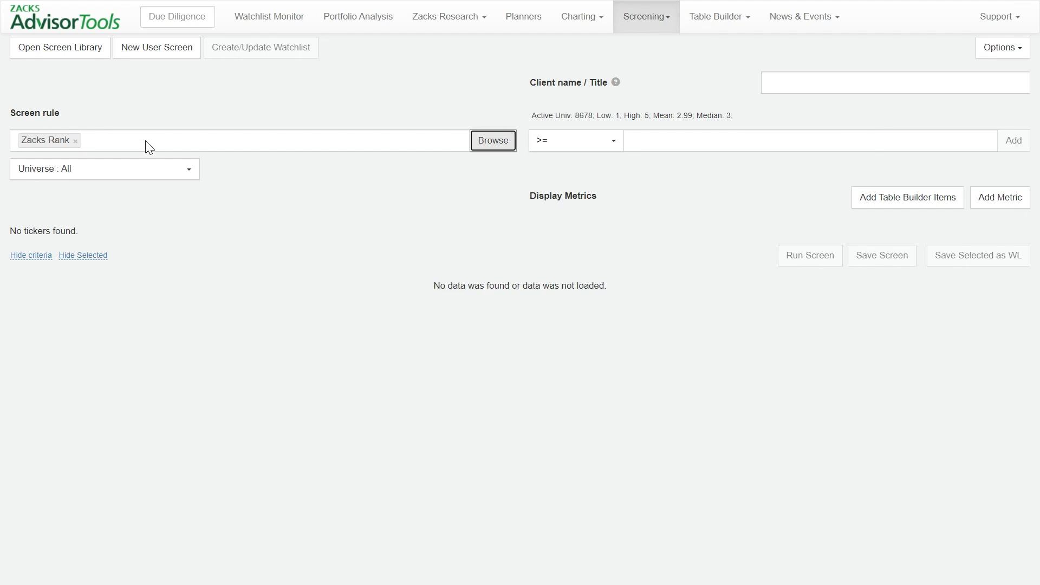
Require Zacks Rank to equal 1 and add the rule to the screening criteria.
left_click(561, 148)
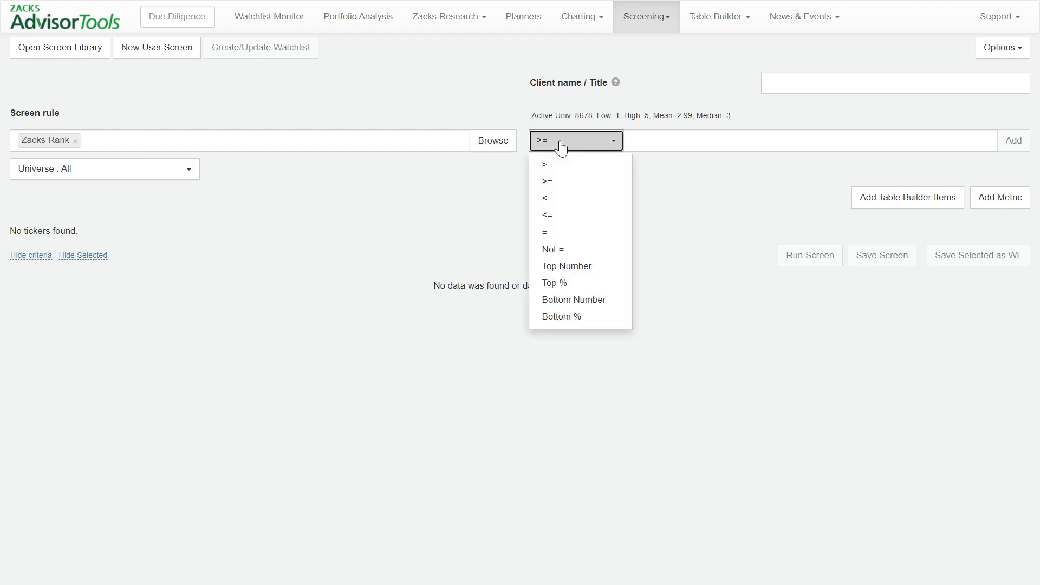
left_click(584, 229)
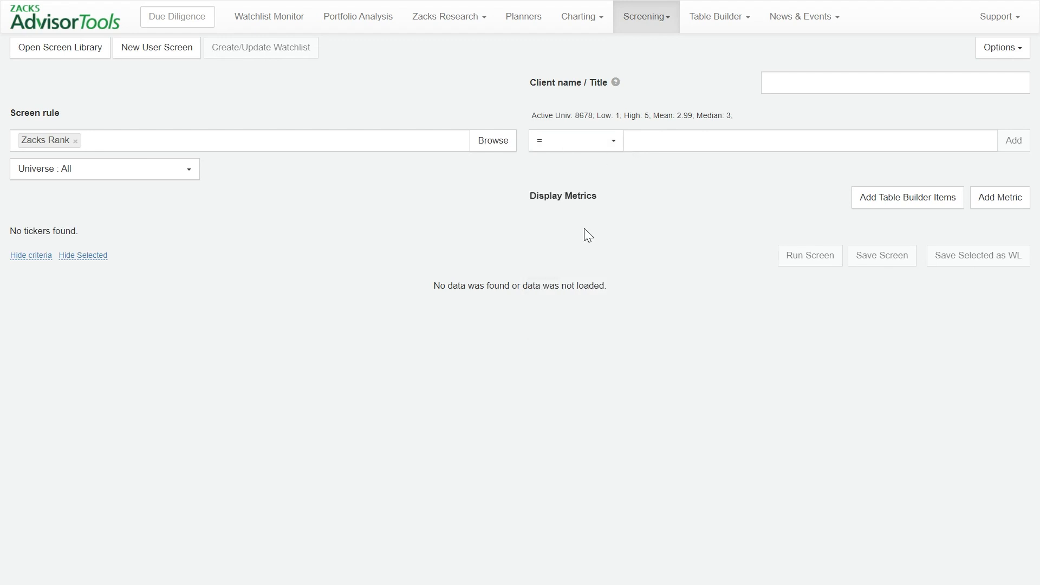
left_click(658, 140)
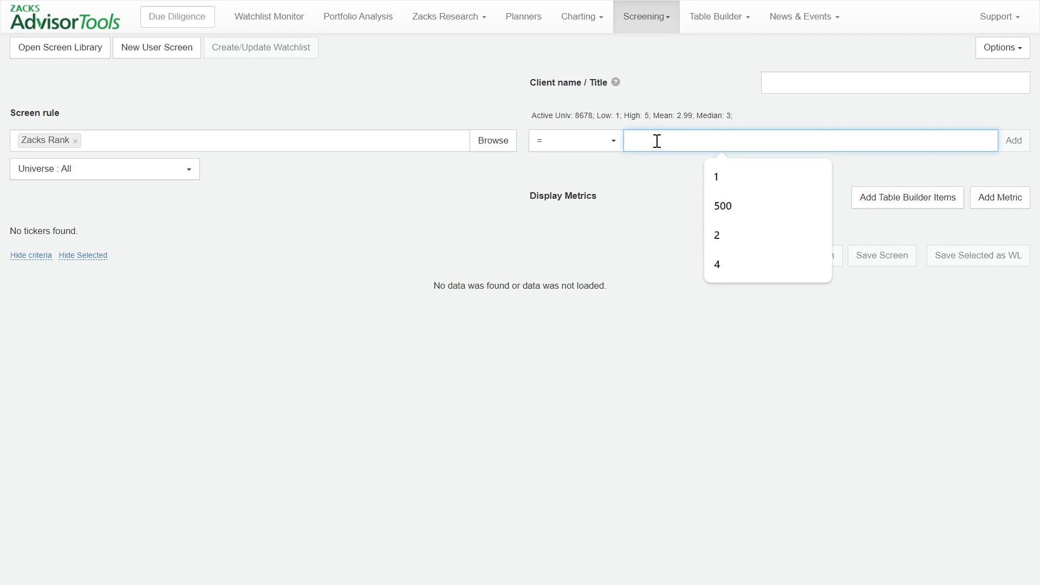
type("1")
left_click(650, 185)
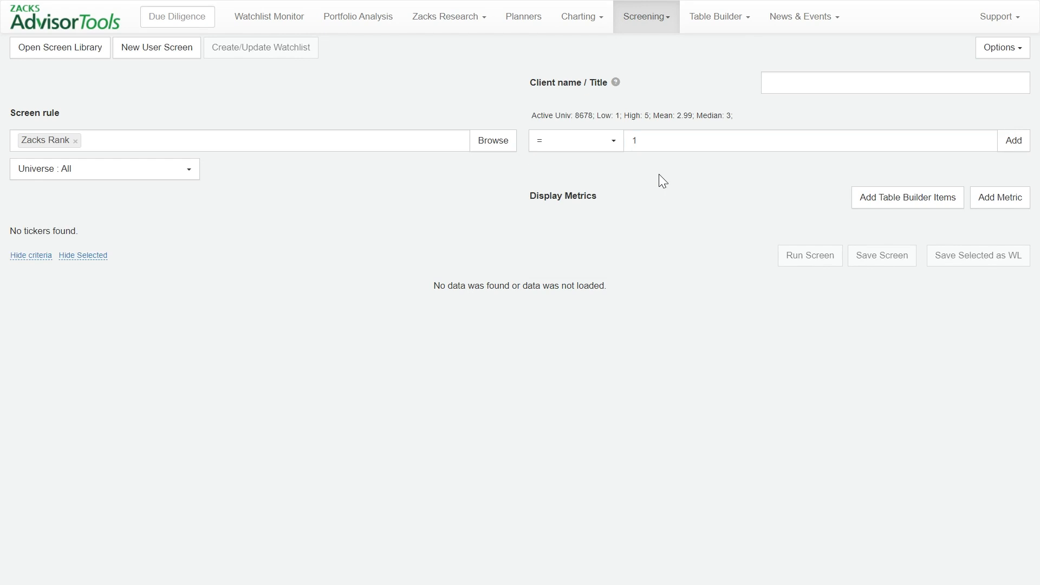
left_click(1018, 148)
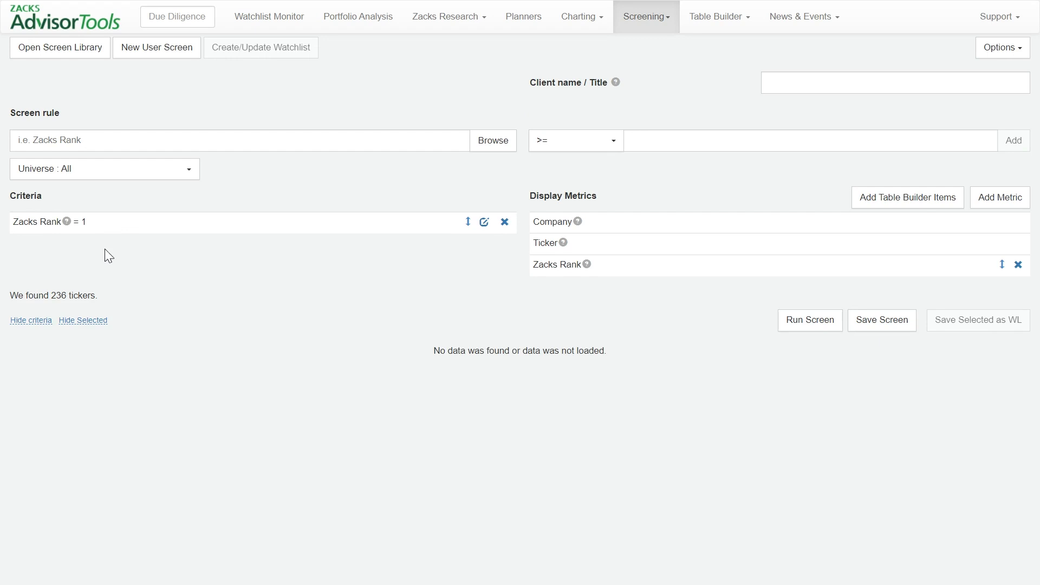
left_click_drag(104, 296, 9, 295)
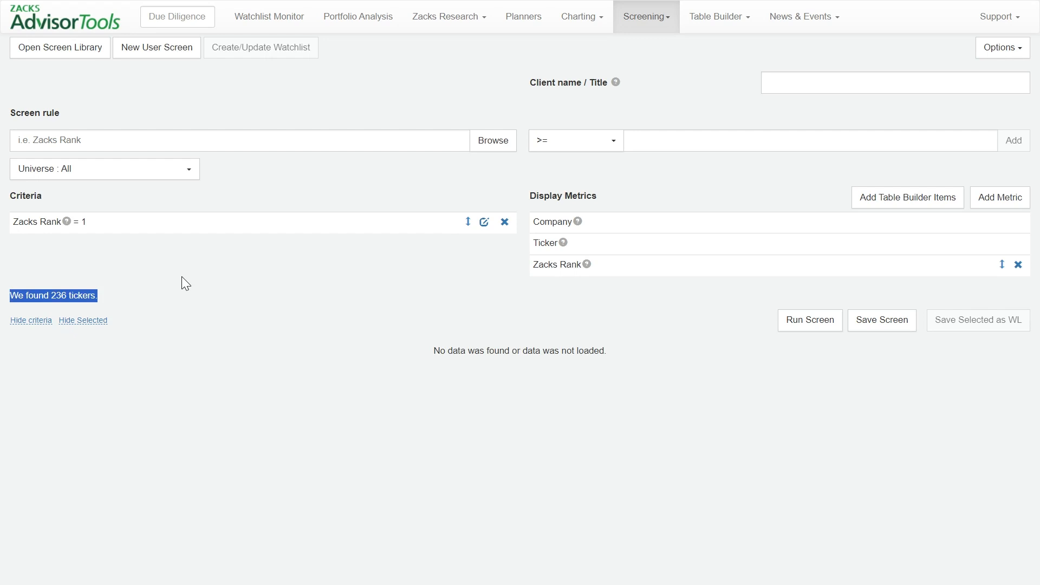
left_click(247, 264)
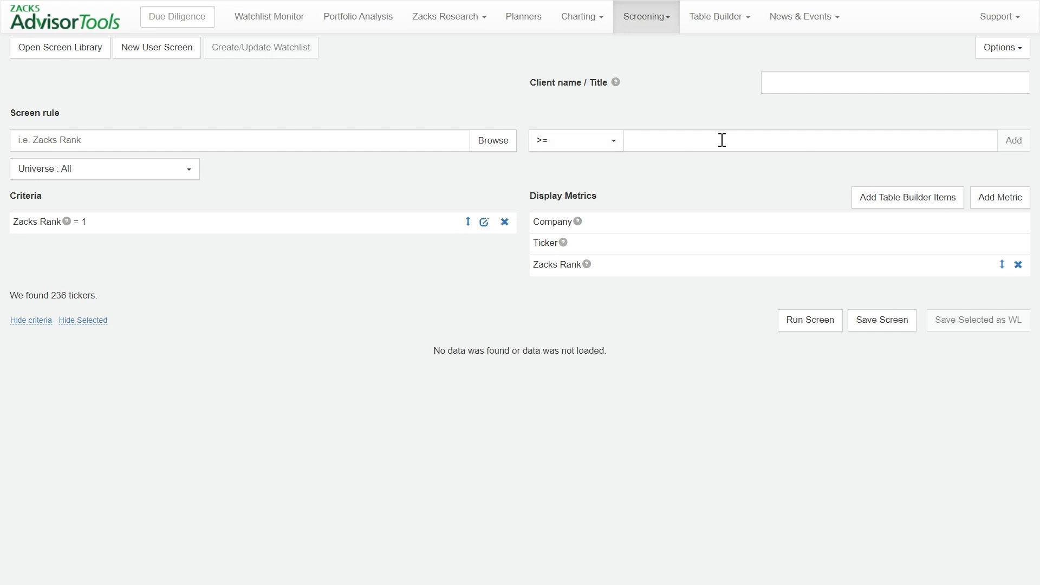
Add a second screening criterion requiring Dividend Yield % to be greater than or equal to 3.
left_click(269, 145)
type("Div")
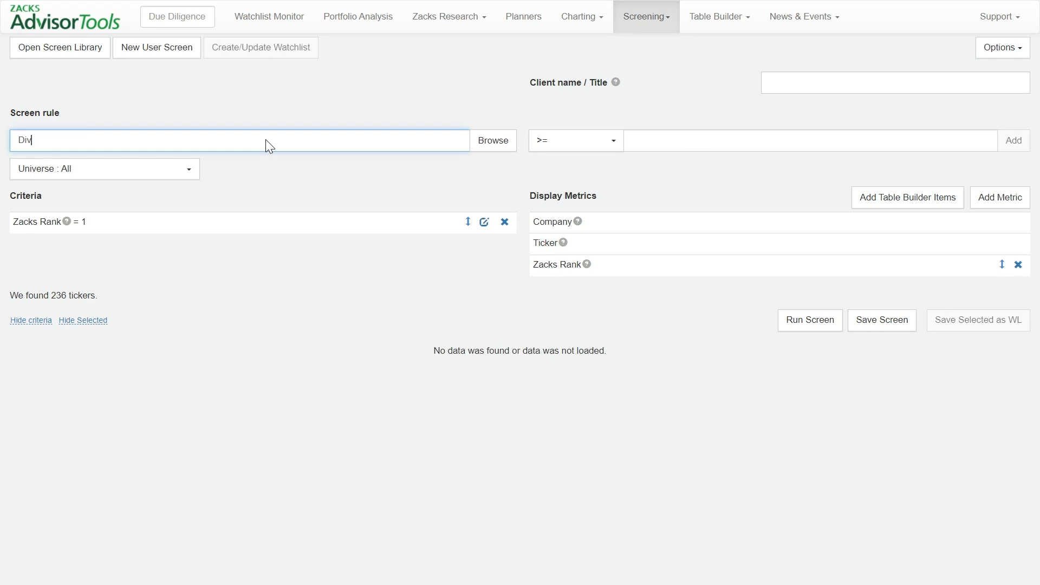
type("idend")
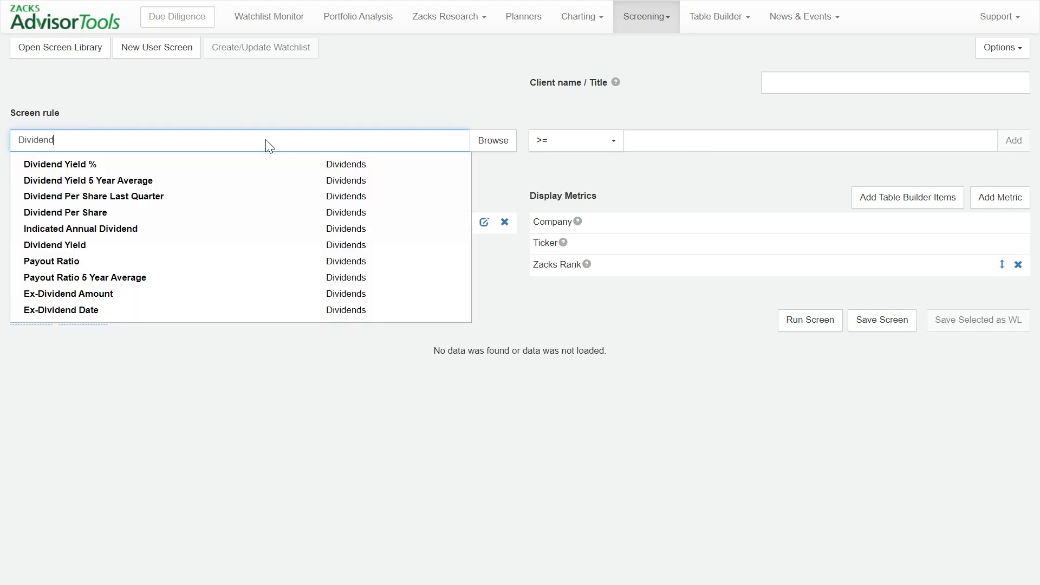
left_click(159, 165)
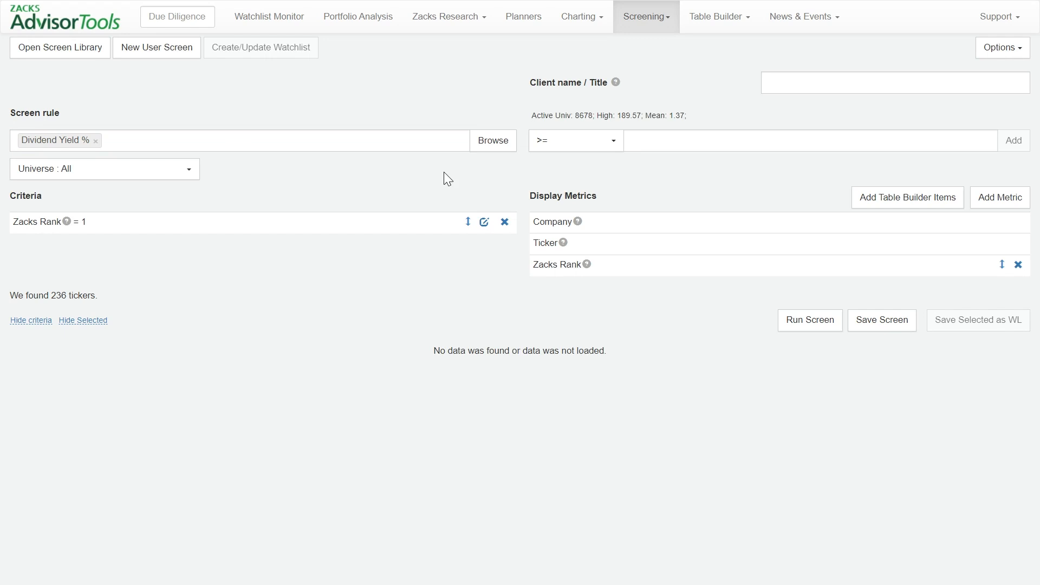
left_click(593, 151)
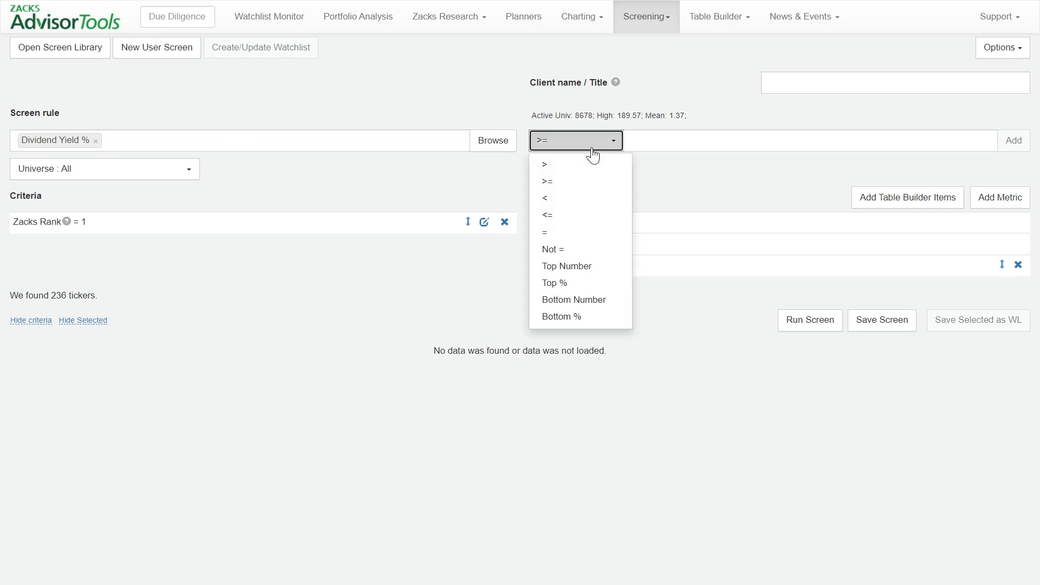
left_click(575, 183)
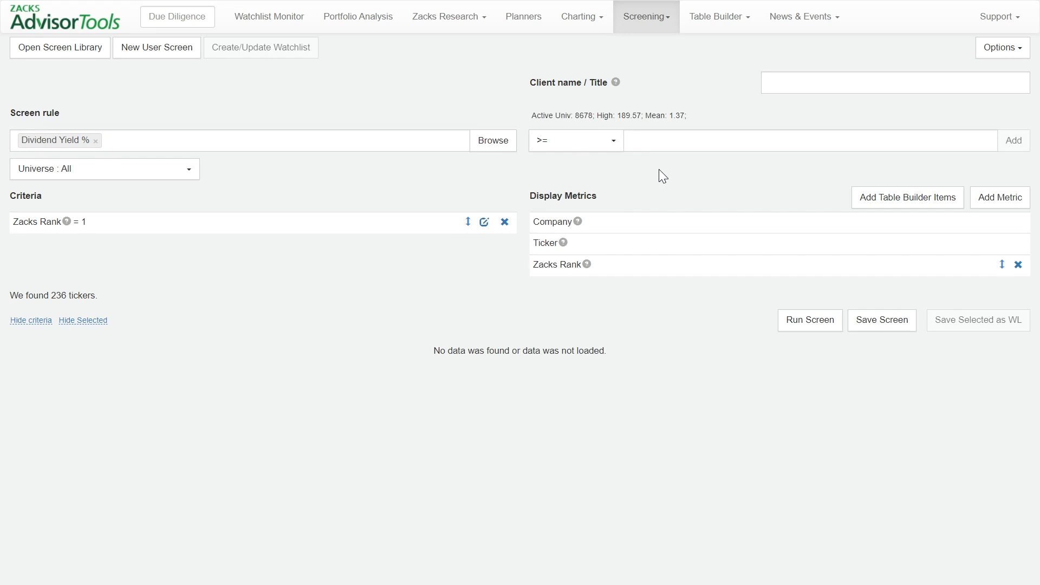
left_click(659, 138)
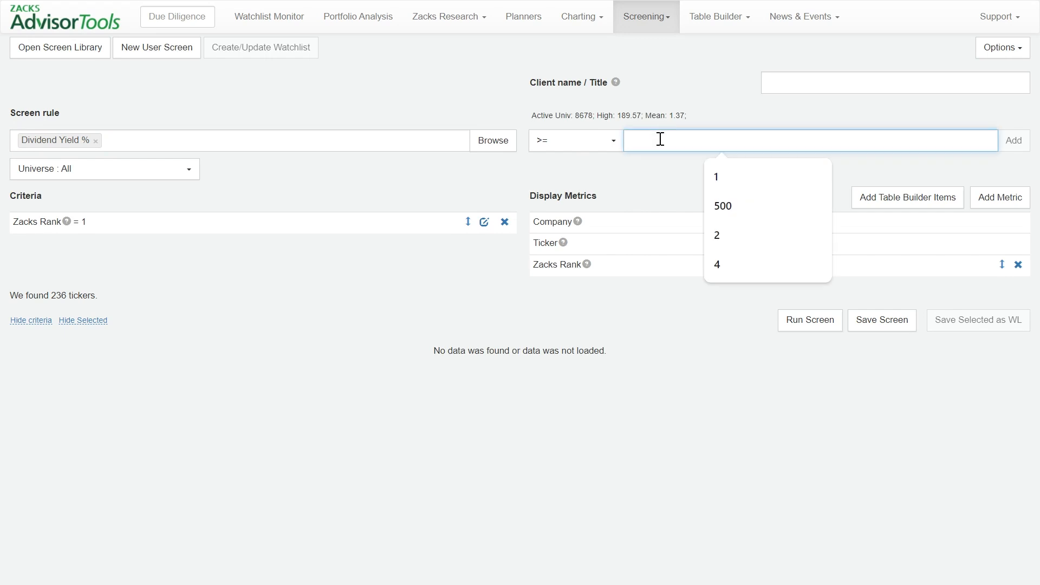
type("3")
left_click(718, 175)
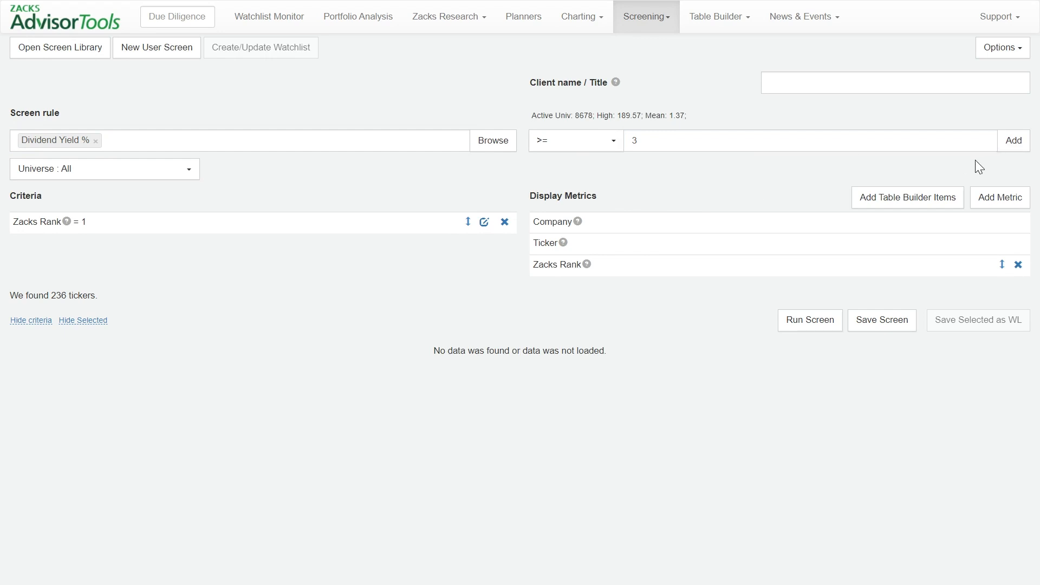
left_click(1013, 142)
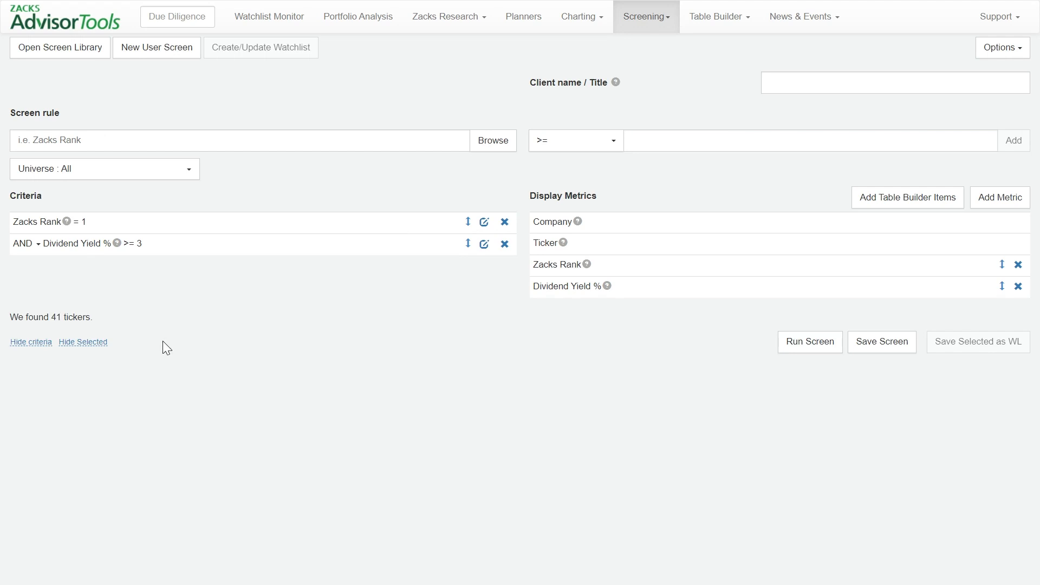
left_click_drag(51, 317, 60, 317)
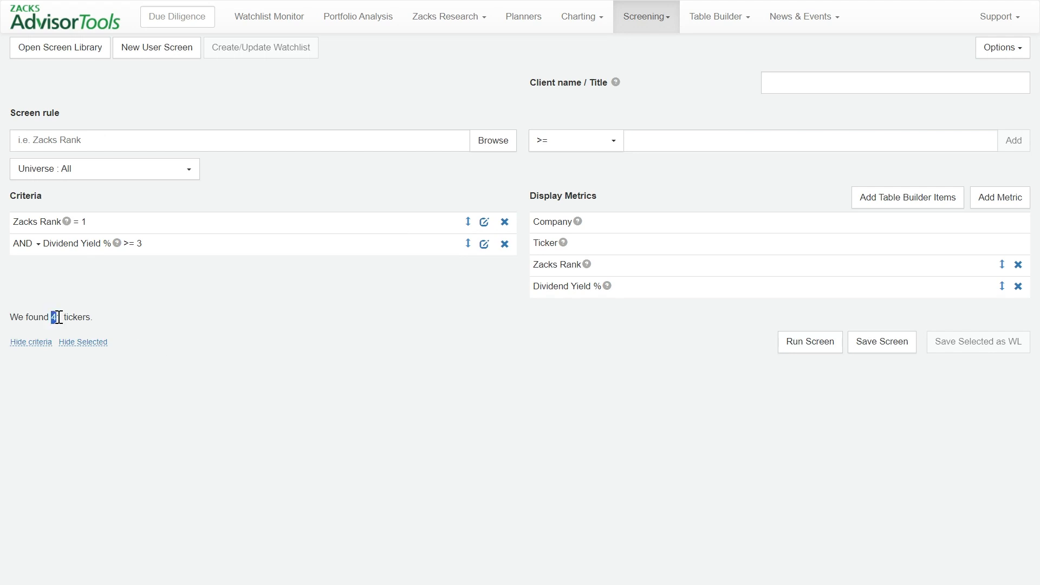
left_click(174, 317)
Run the screen and look through the list of matching stocks.
left_click(805, 351)
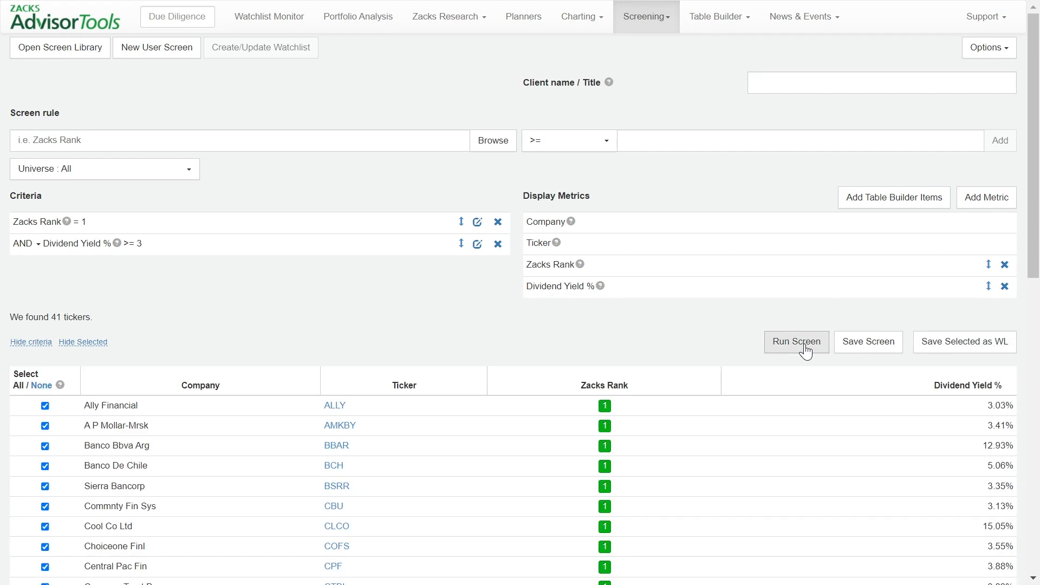
scroll(431, 299, "down", 1)
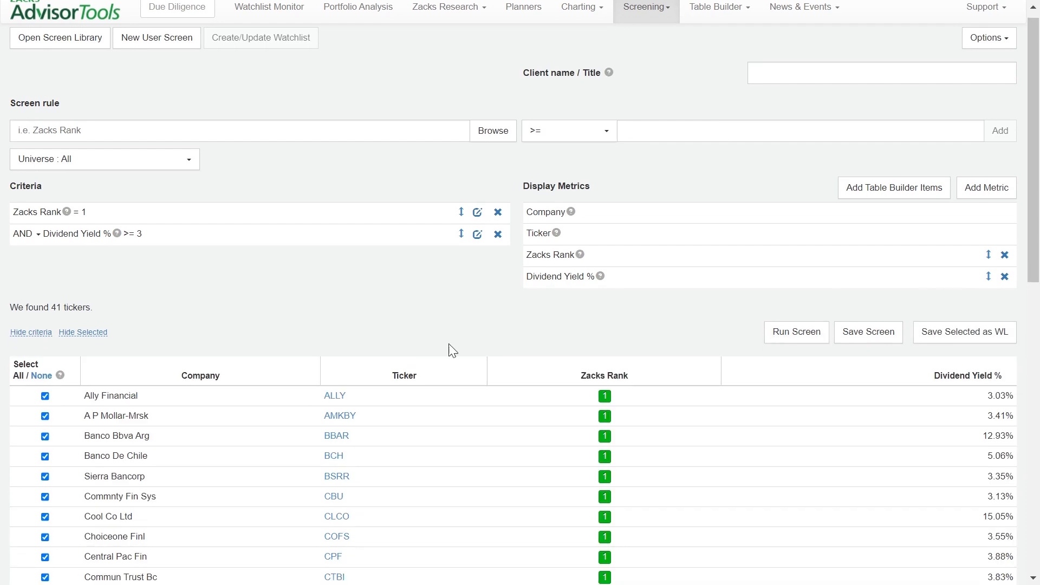
scroll(481, 374, "down", 1)
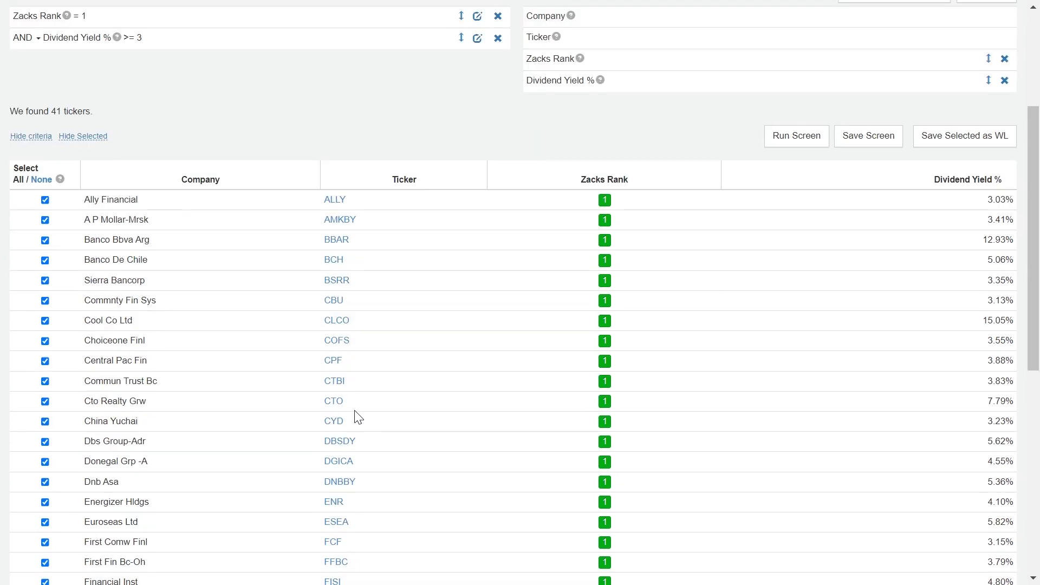
scroll(252, 170, "up", 4)
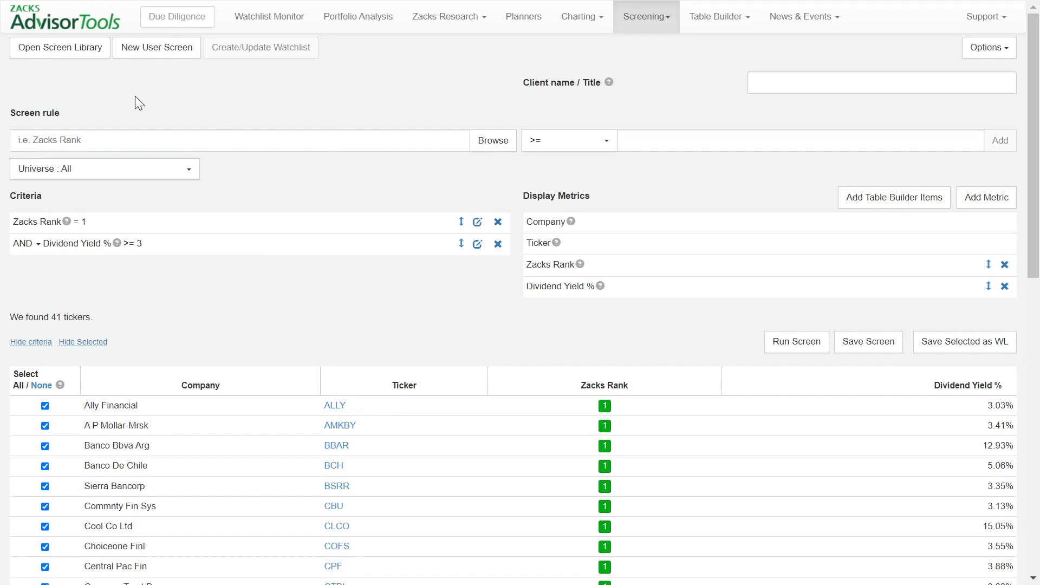
Open the saved Income Screen from the screen library and review its criteria and matching stocks.
left_click(56, 54)
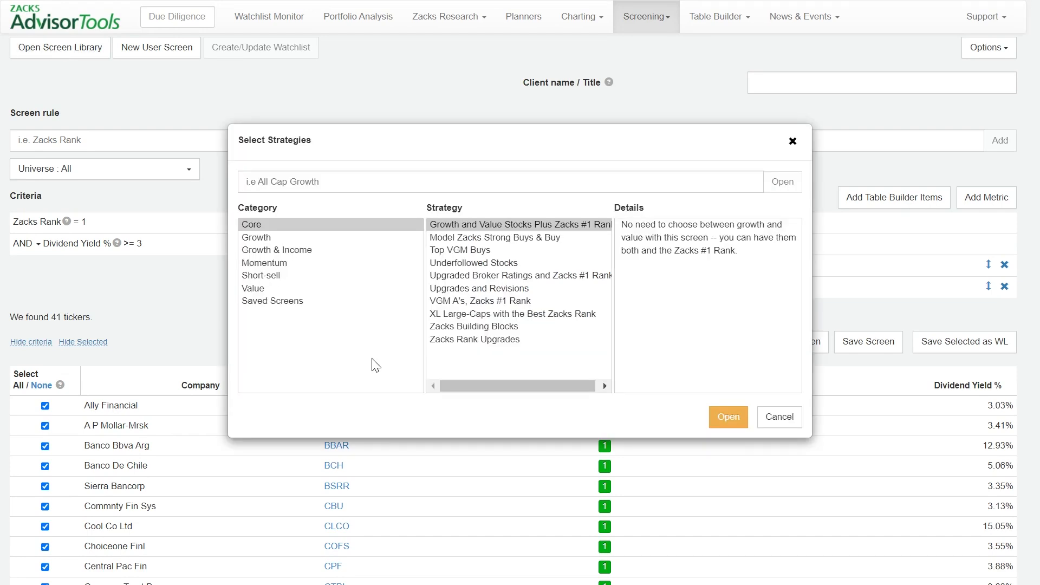
left_click(292, 305)
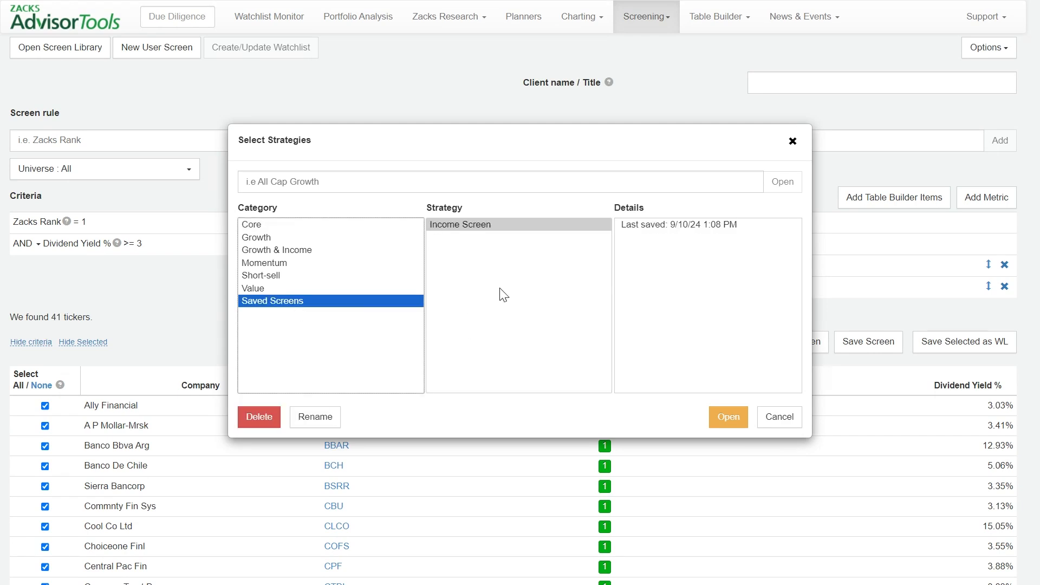
left_click(491, 228)
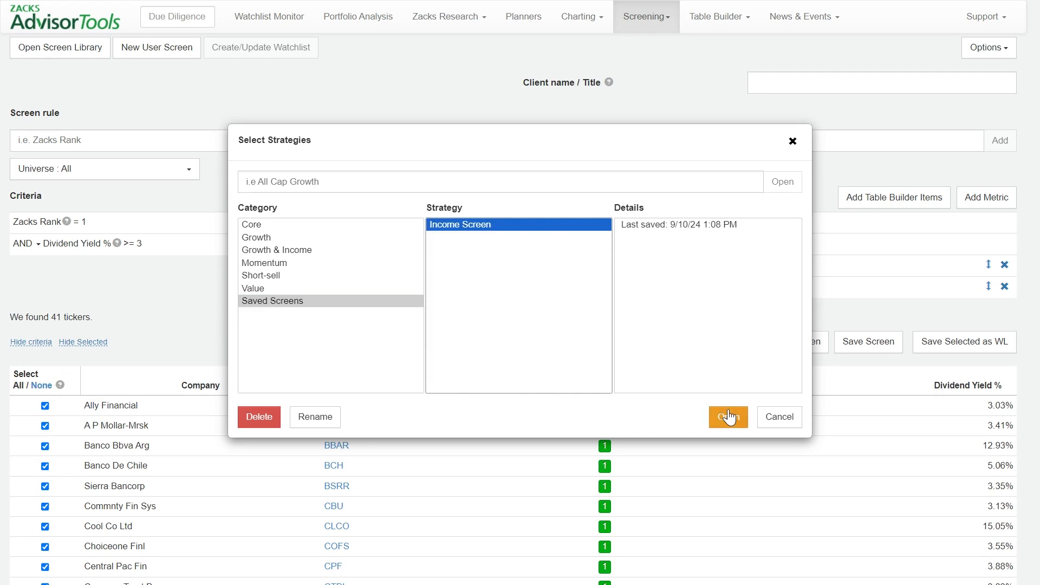
left_click(730, 417)
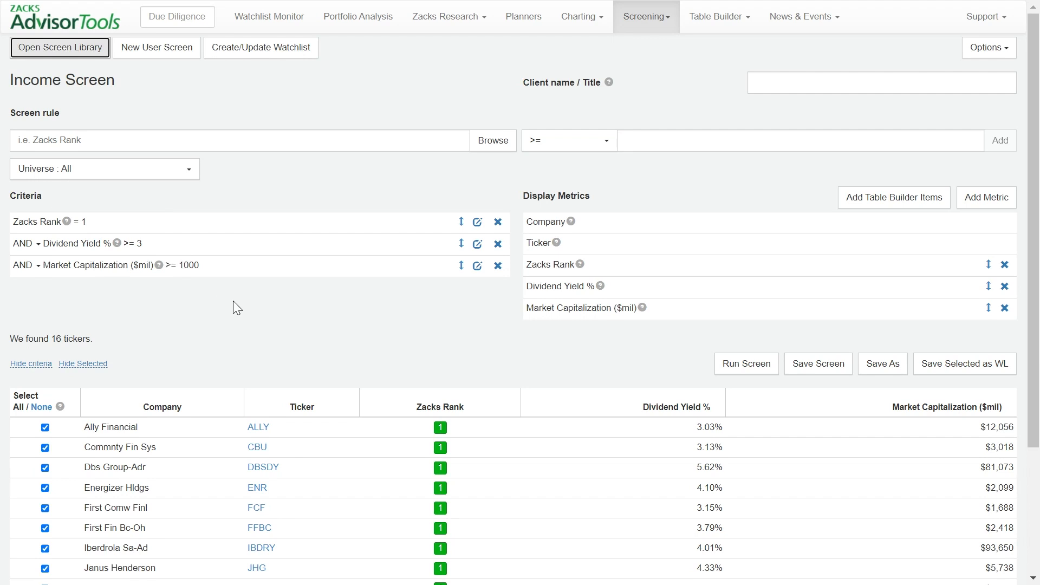
scroll(134, 323, "down", 1)
left_click_drag(50, 320, 74, 318)
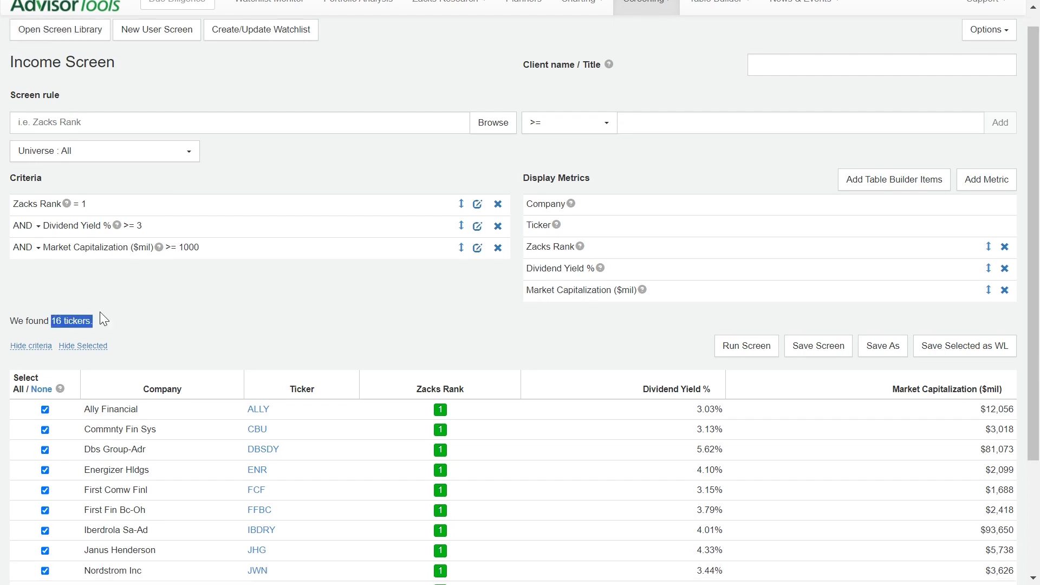
left_click(246, 303)
scroll(349, 278, "up", 1)
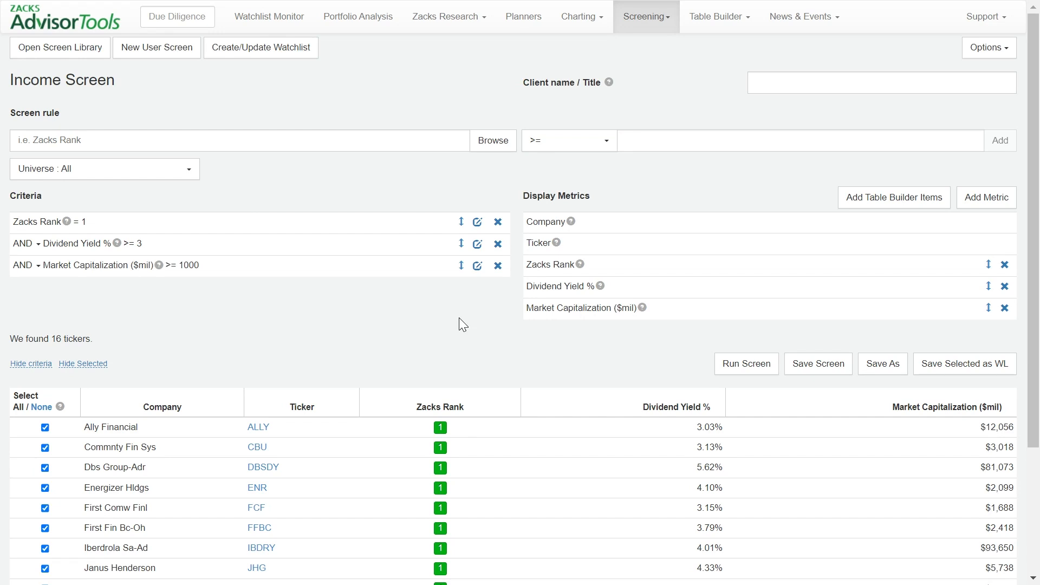
Save the Income Screen and check that it is listed under Saved Screens in the screen library.
left_click(822, 367)
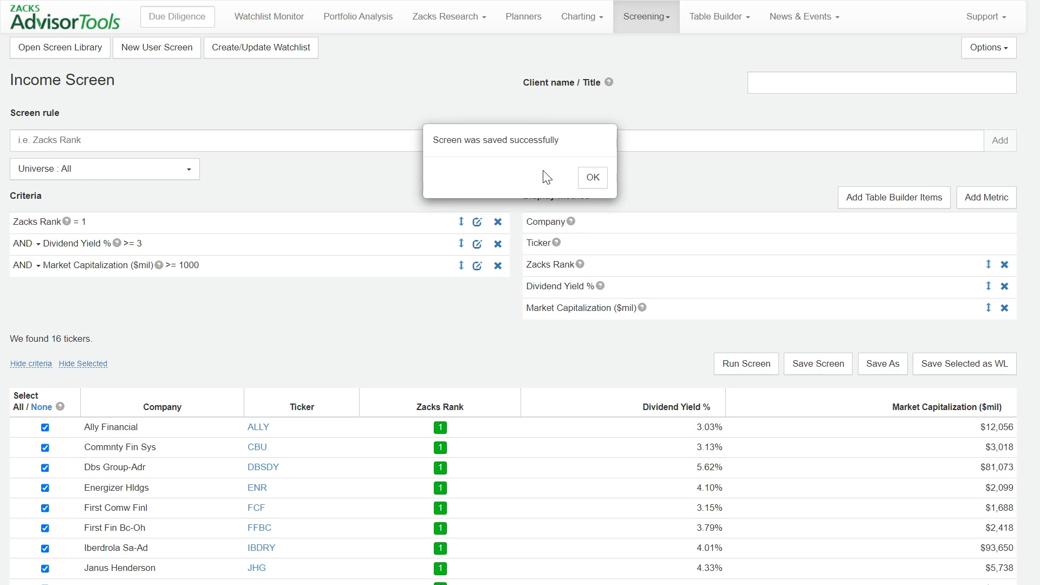
left_click(590, 177)
left_click(80, 50)
left_click(297, 302)
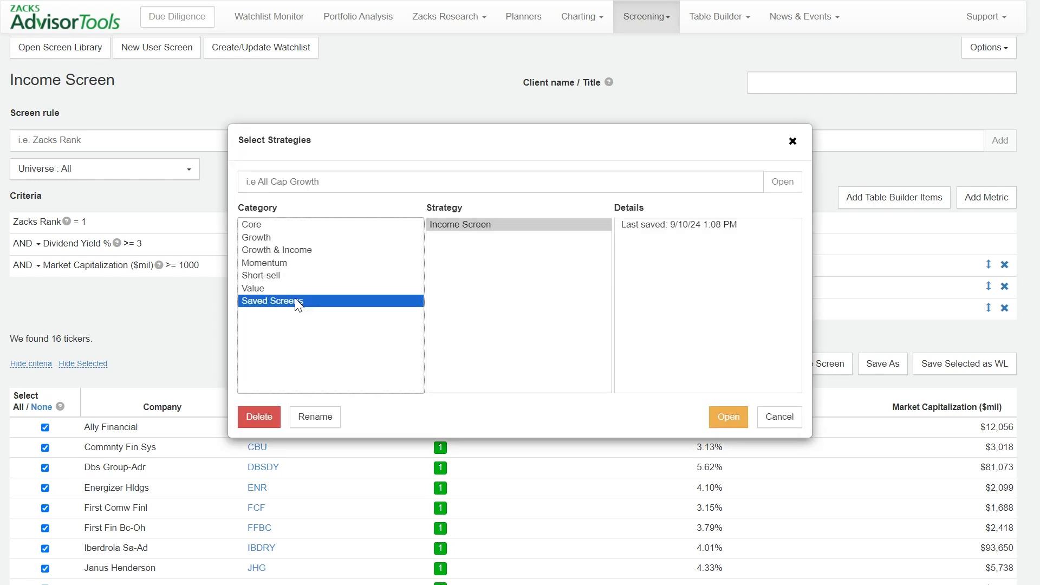
left_click(494, 251)
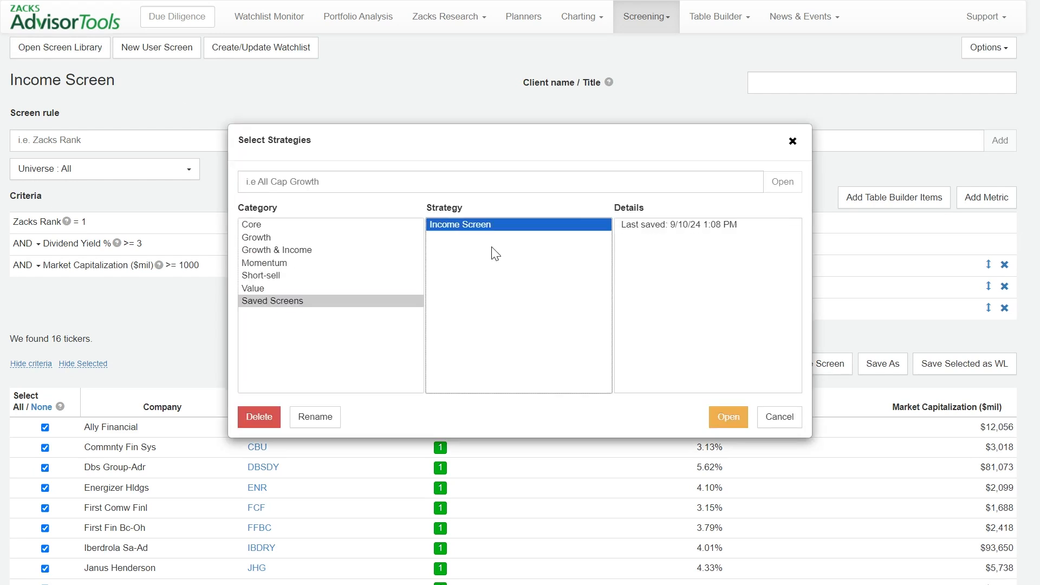
left_click(793, 141)
Look through the stocks matching the Income Screen's criteria.
left_click(441, 310)
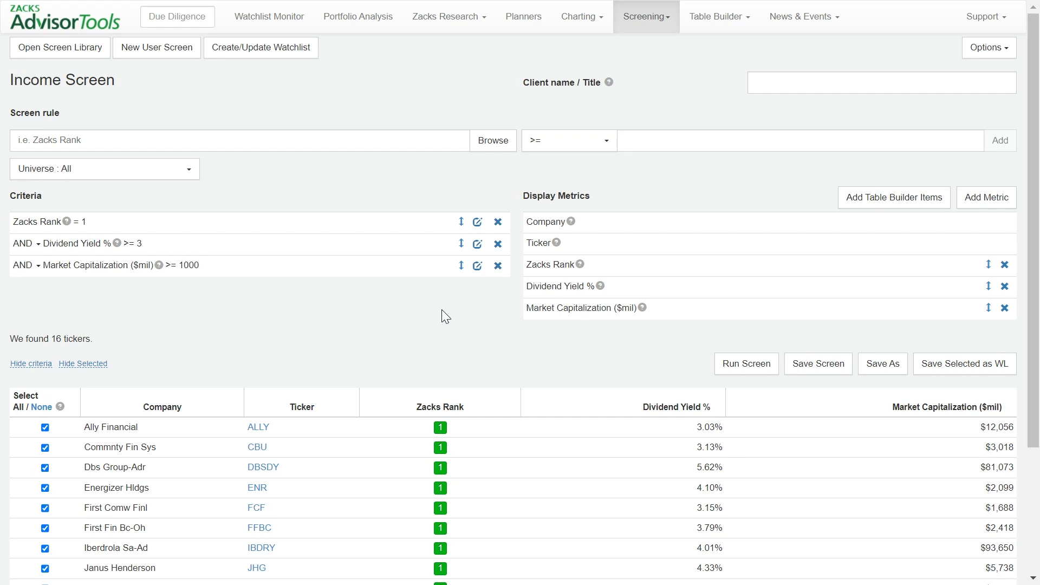
right_click(480, 314)
left_click(502, 352)
scroll(377, 342, "down", 1)
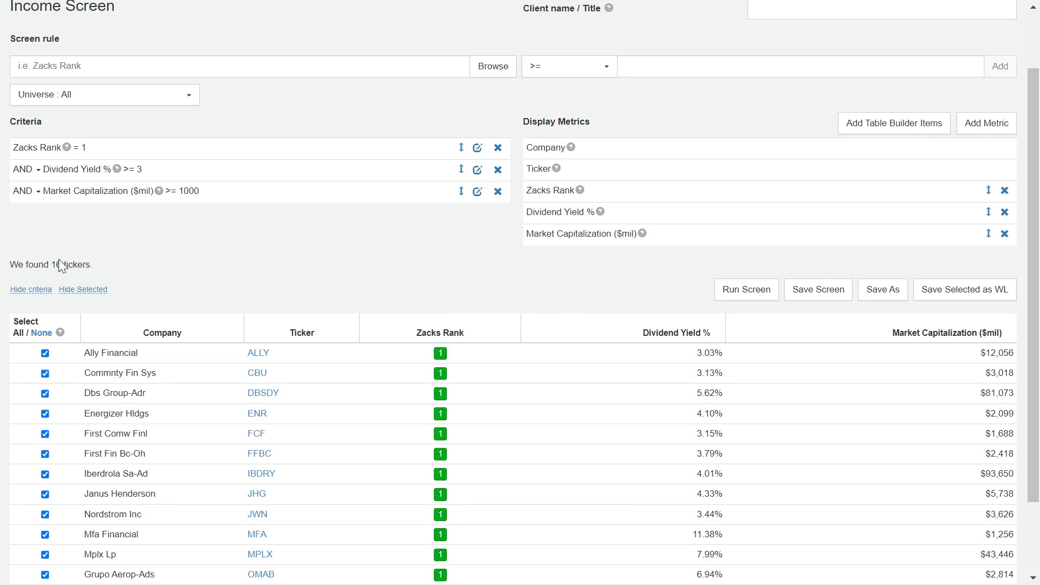
scroll(172, 269, "down", 1)
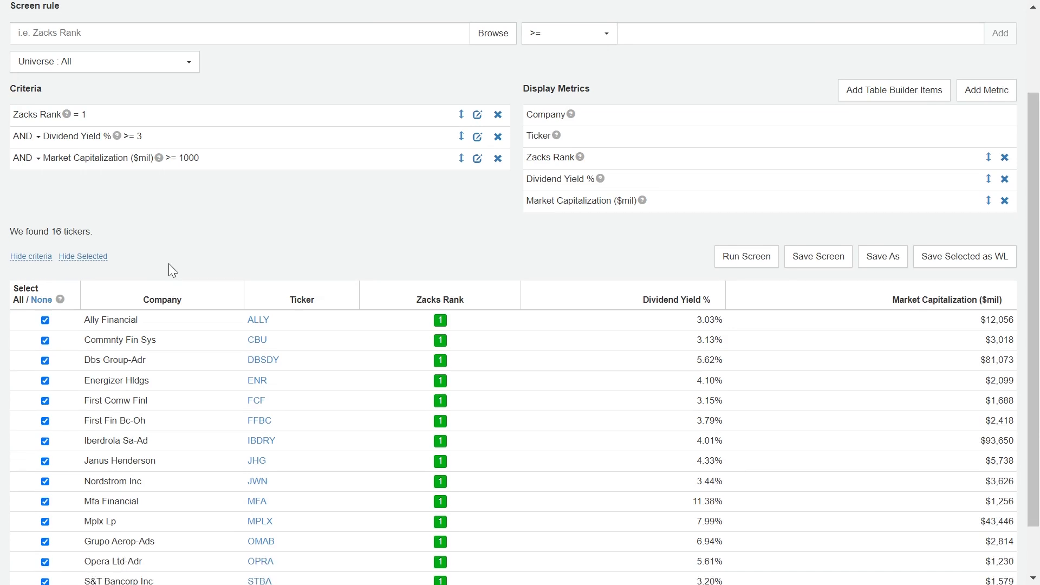
scroll(372, 200, "down", 1)
scroll(440, 201, "up", 3)
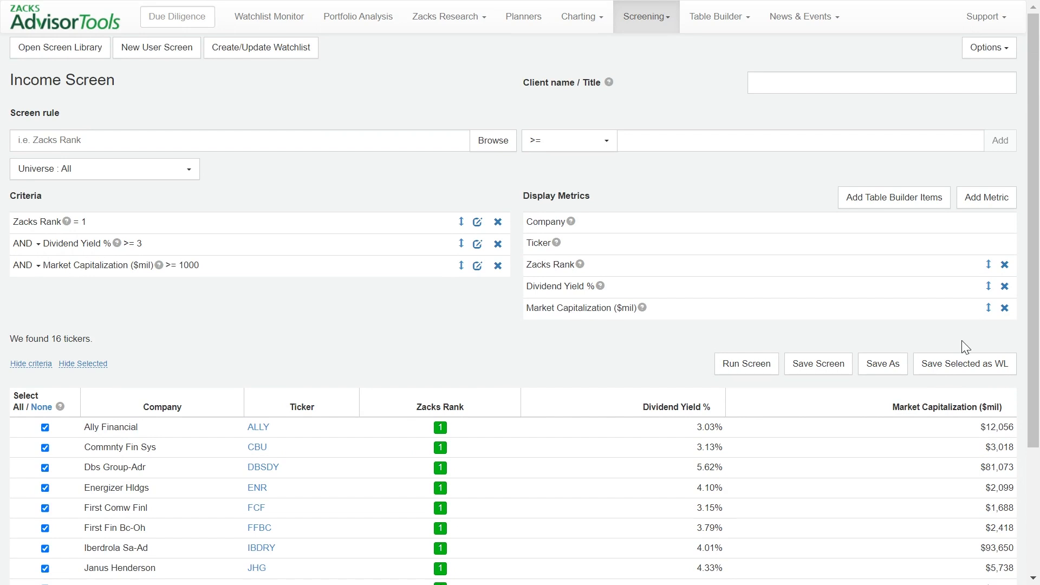
Save the selected stocks as a new equity watchlist named "Income 9/10/24".
left_click(964, 371)
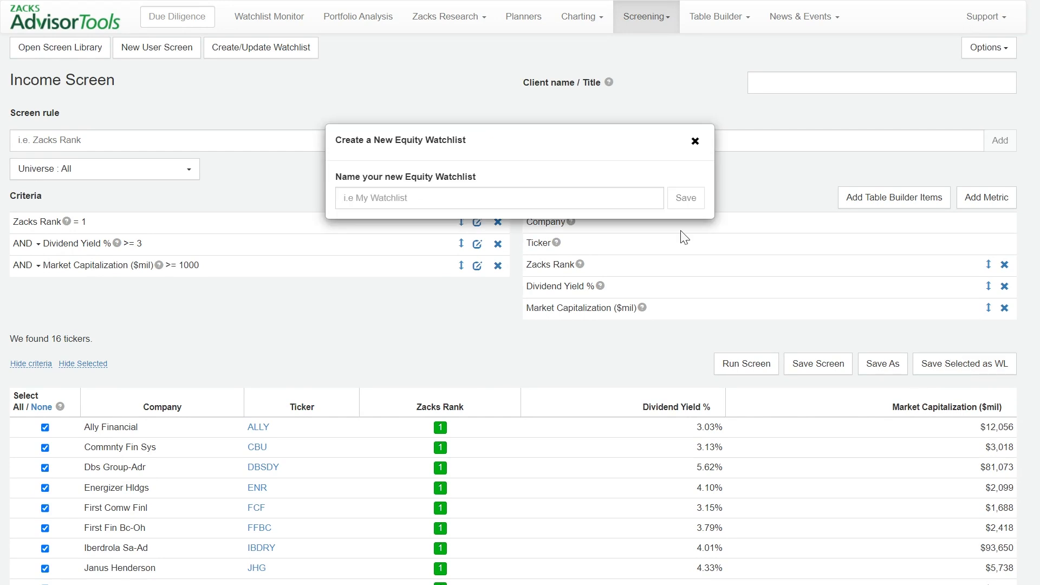
left_click(423, 197)
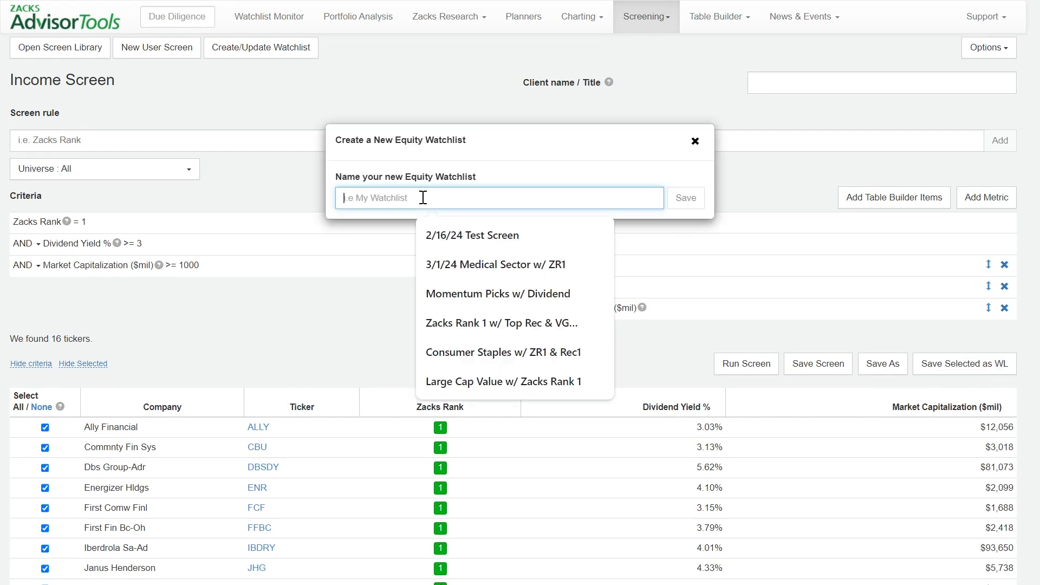
type("Income ")
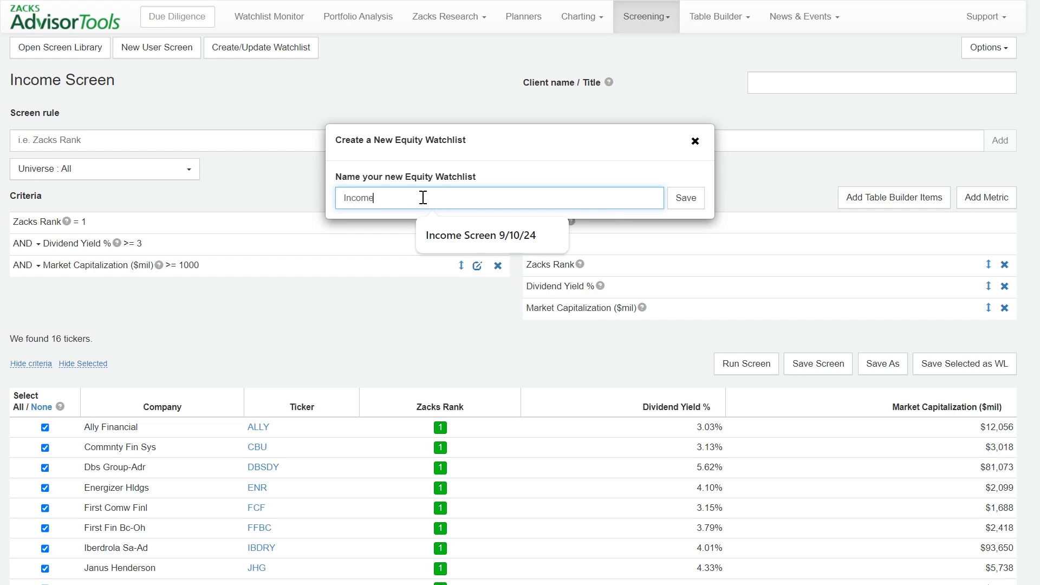
type("9/10/24")
left_click(473, 170)
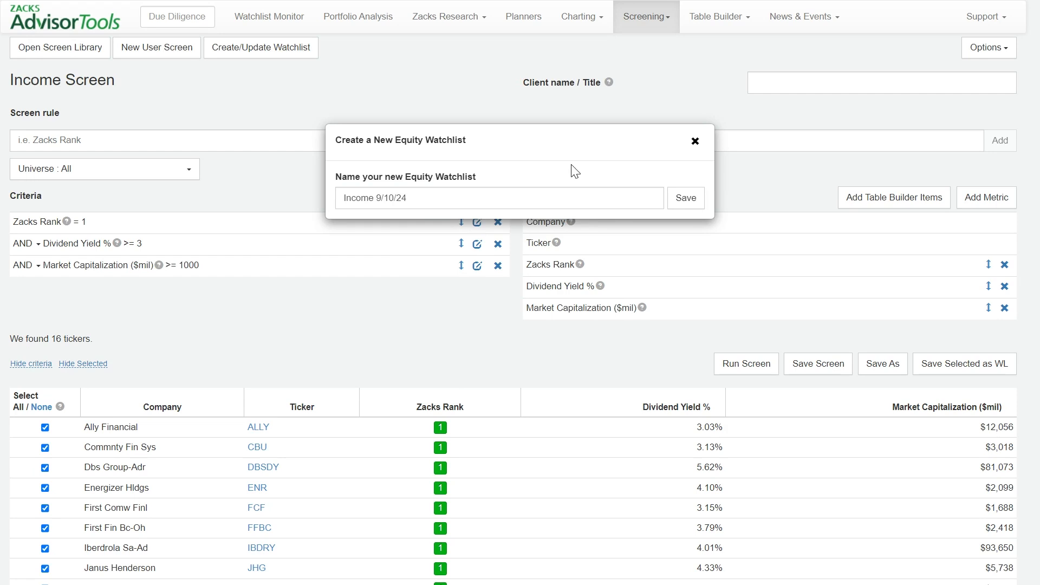
left_click(692, 201)
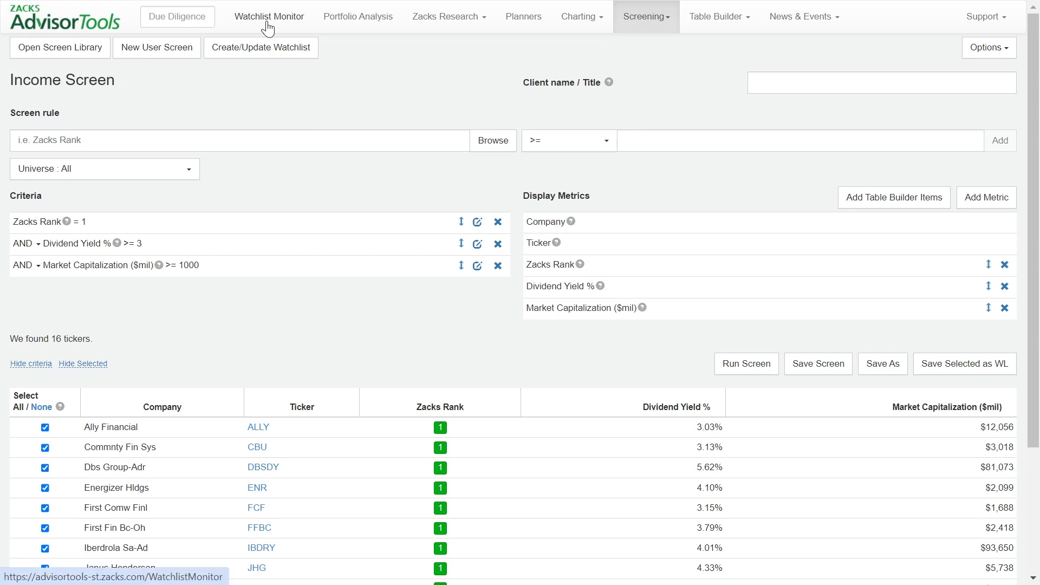
Review the full list of tickers saved to the new watchlist.
scroll(381, 322, "down", 2)
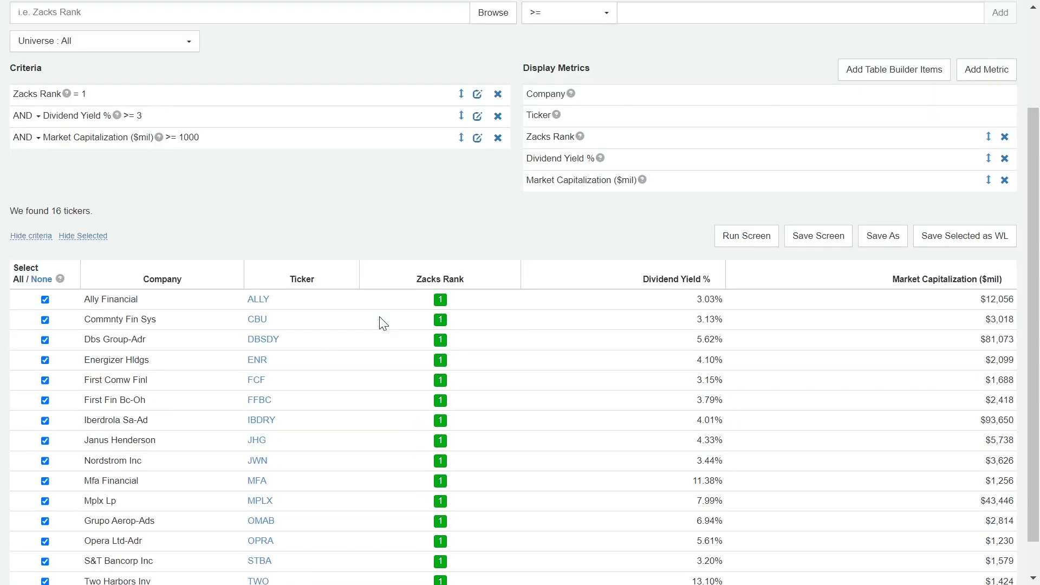
scroll(383, 381, "down", 1)
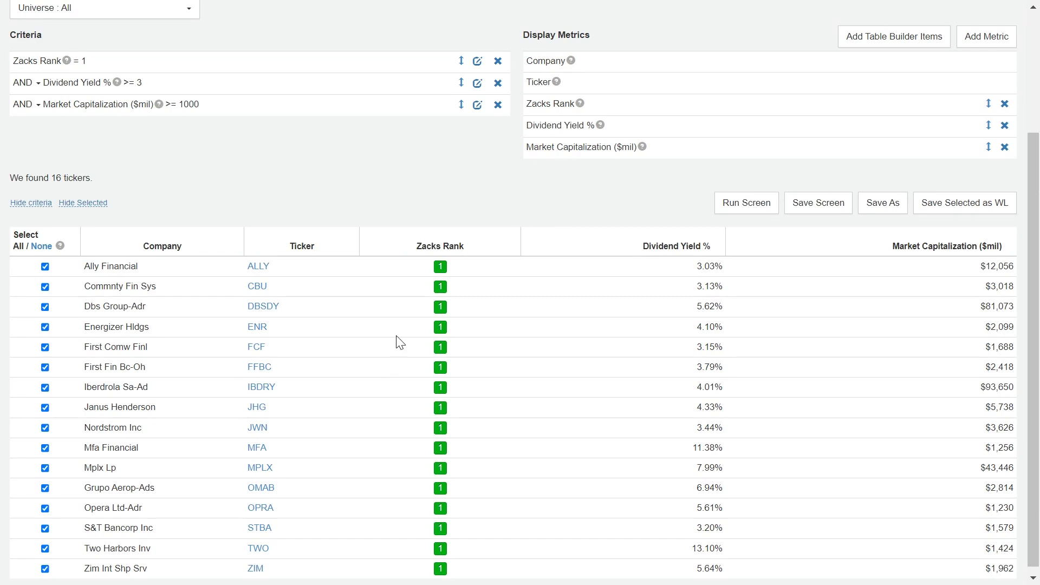
scroll(443, 192, "up", 3)
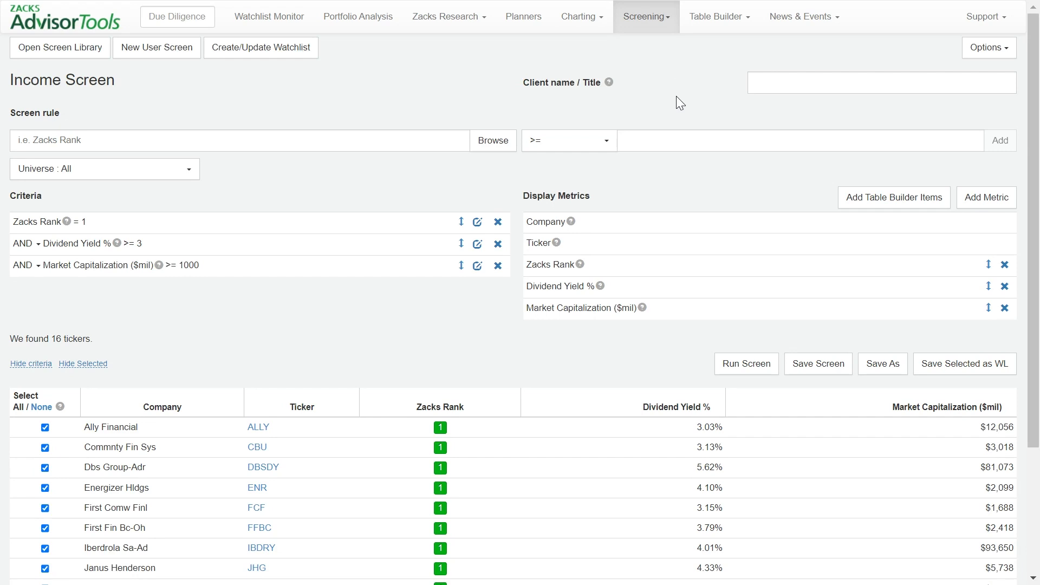
left_click(1004, 58)
Open the predefined Growth Stocks strategy from the Growth category of the screen library.
left_click(66, 48)
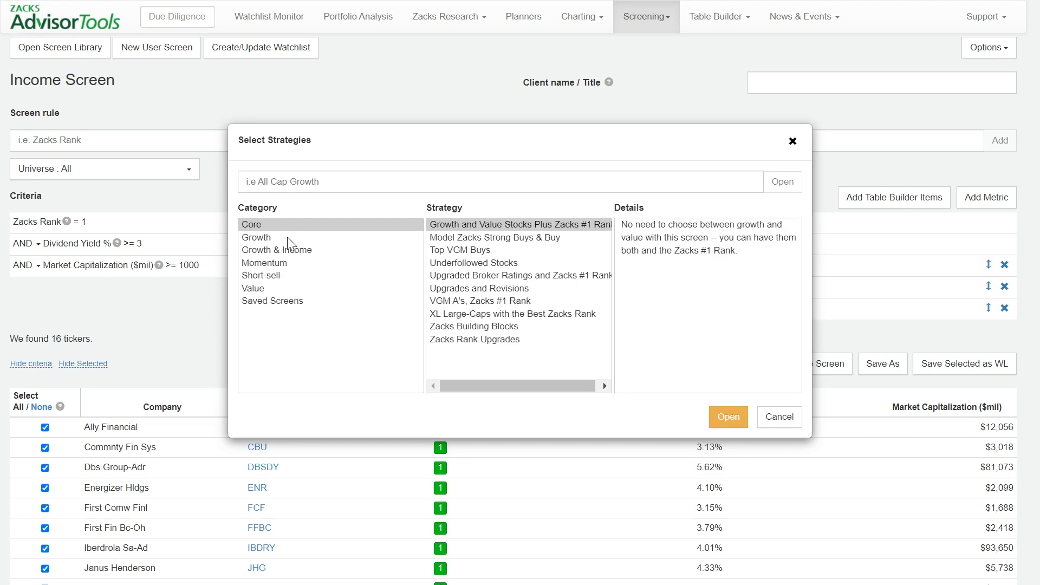
left_click(328, 245)
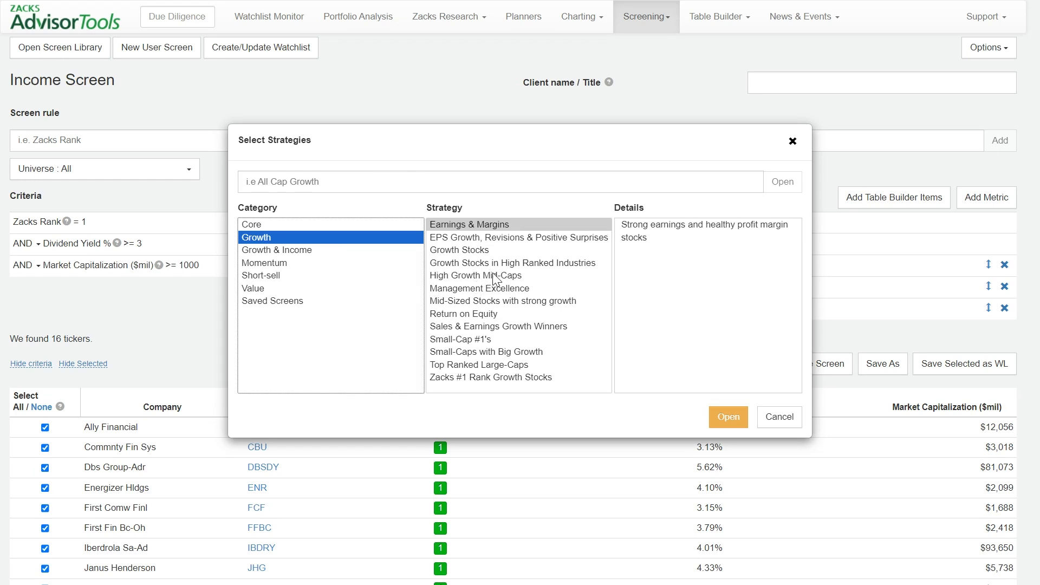
left_click(502, 244)
left_click(496, 248)
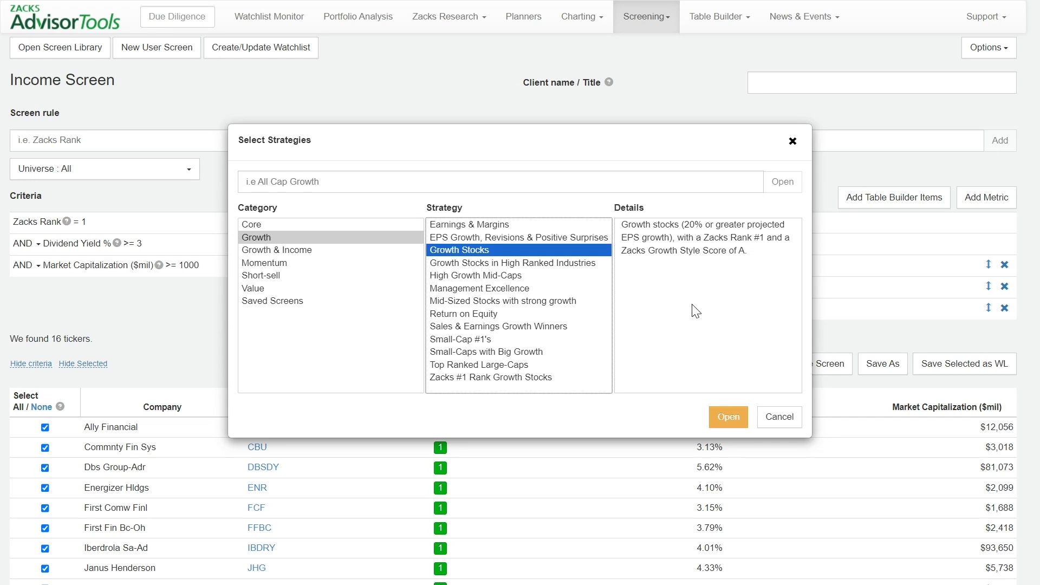
left_click(722, 420)
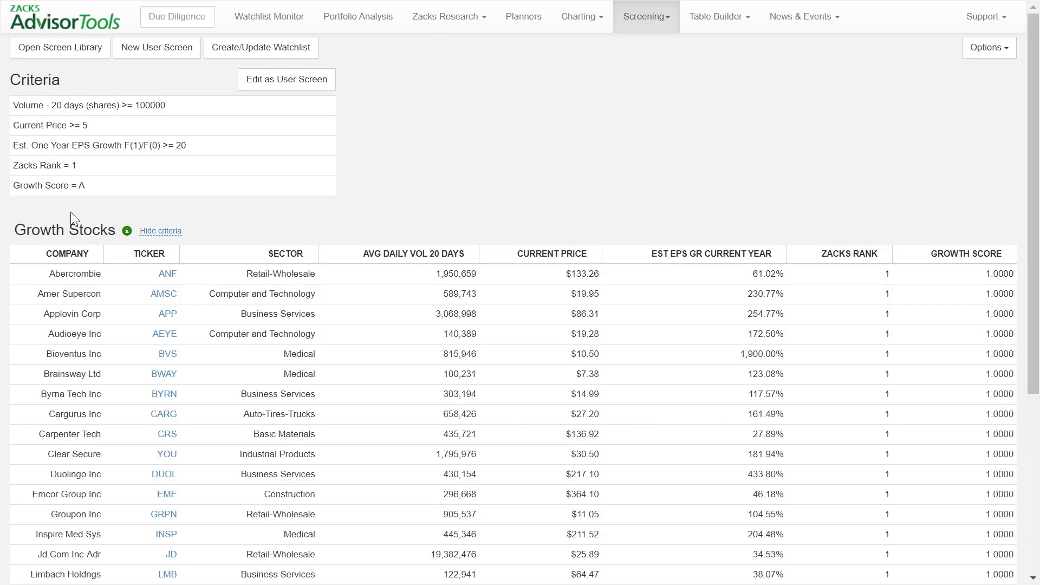
Examine the predefined criteria of the Growth Stocks strategy, including its 20-day volume rule.
left_click_drag(12, 105, 142, 182)
left_click(507, 137)
scroll(416, 304, "down", 1)
scroll(418, 323, "up", 1)
left_click_drag(168, 105, 46, 117)
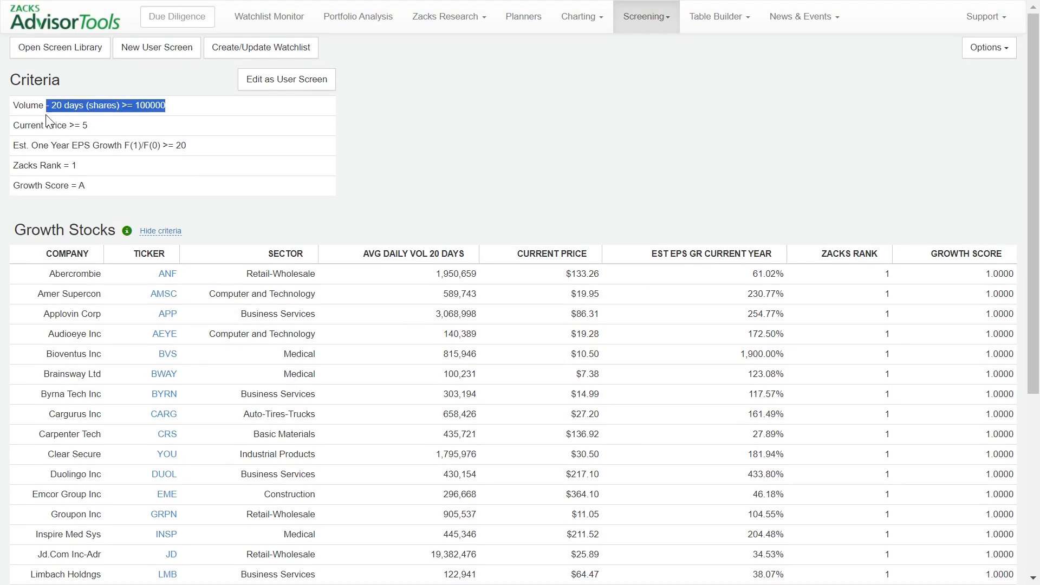
left_click(434, 133)
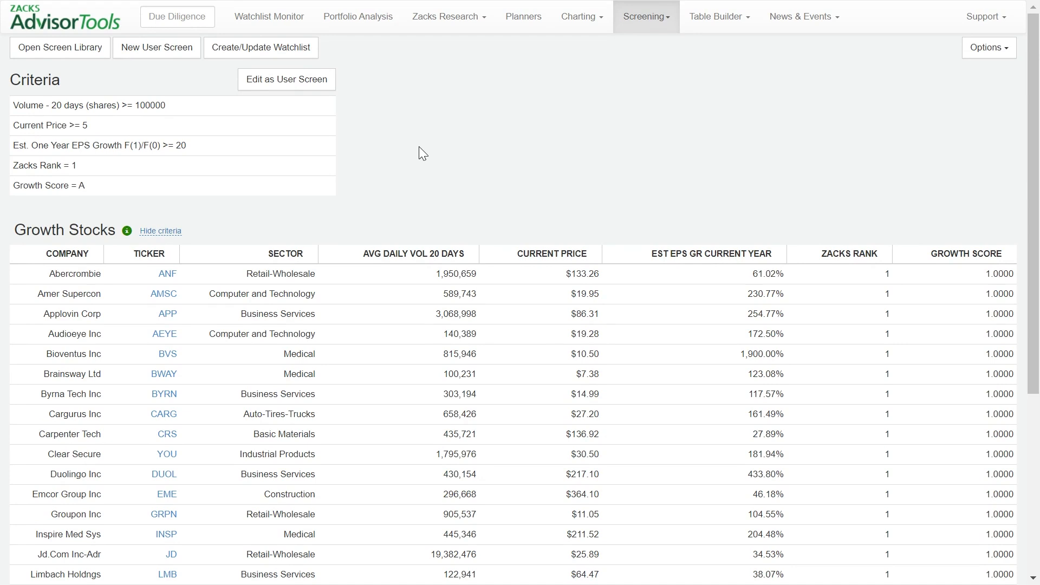
Convert the Growth Stocks strategy to an editable user screen and change its Zacks Rank criterion to <= 2.
left_click(292, 82)
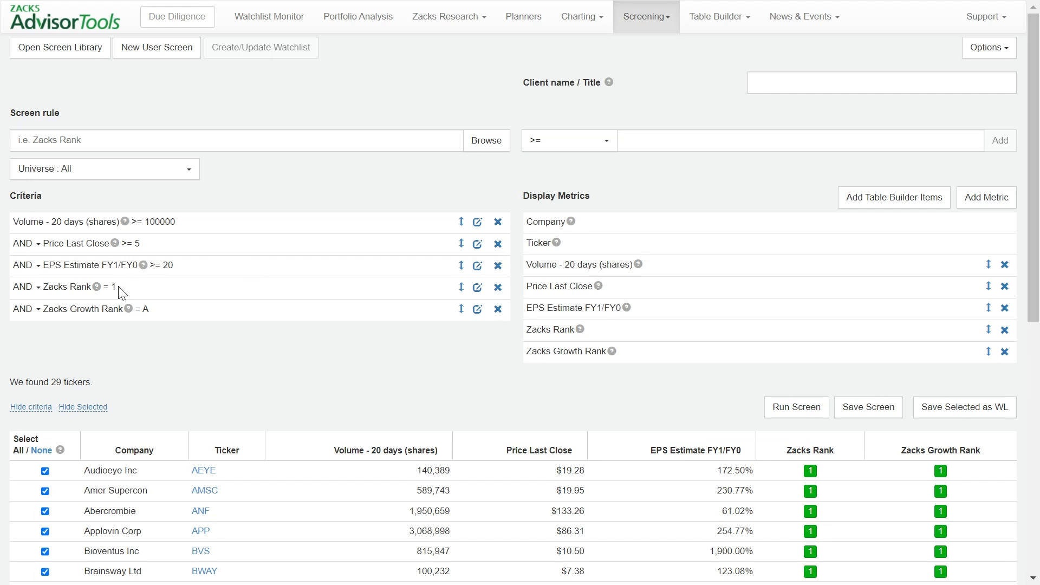
left_click_drag(118, 288, 105, 289)
left_click(478, 289)
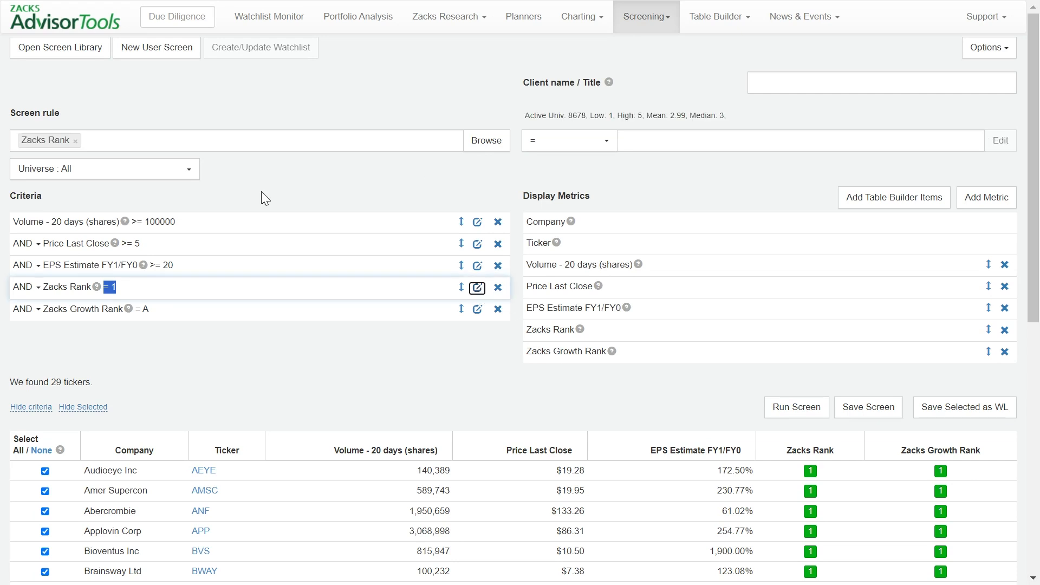
left_click_drag(15, 113, 93, 127)
left_click(232, 97)
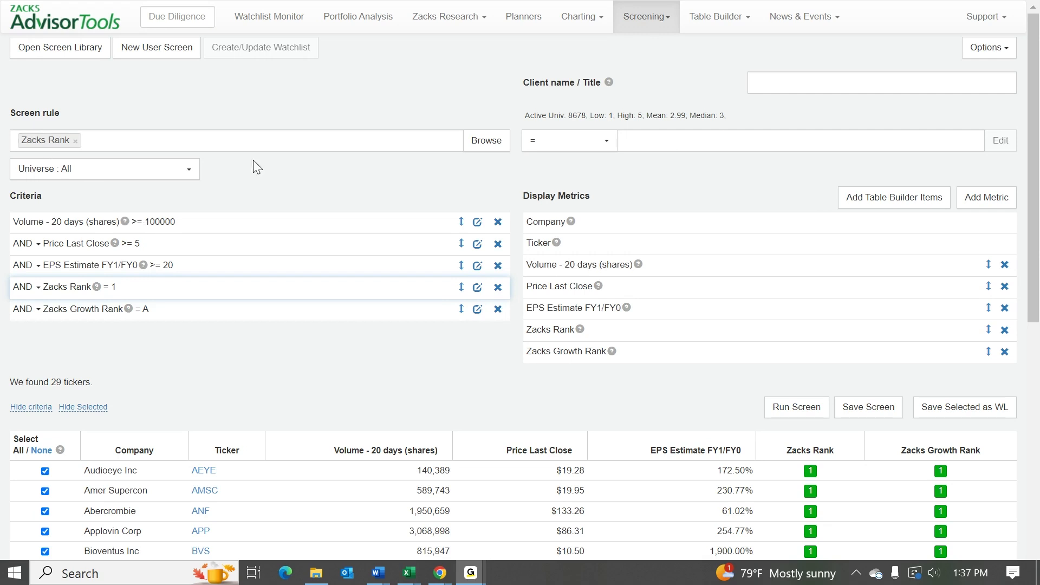
left_click(557, 151)
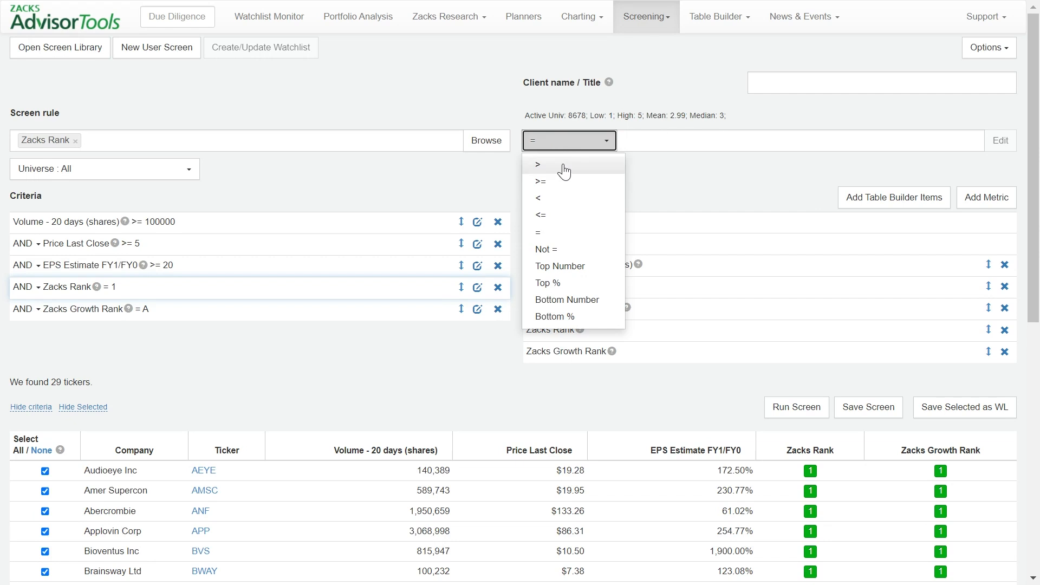
left_click(565, 215)
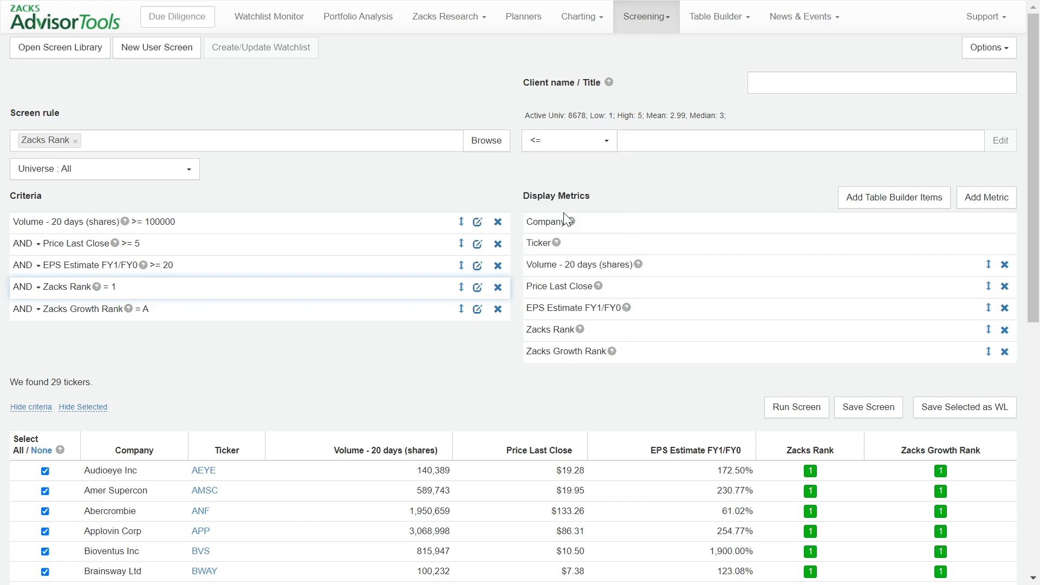
left_click(694, 139)
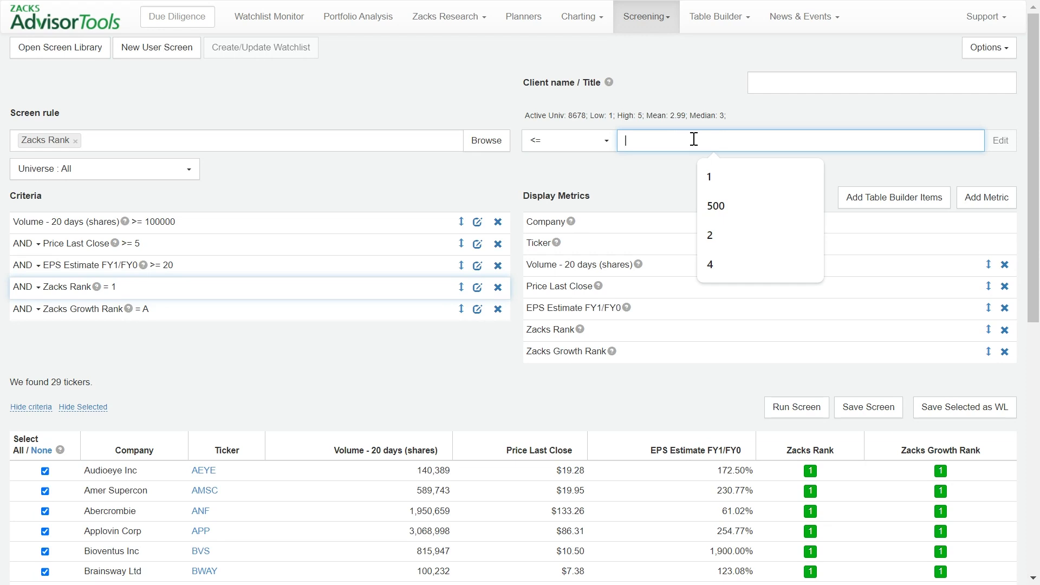
type("2")
left_click(680, 170)
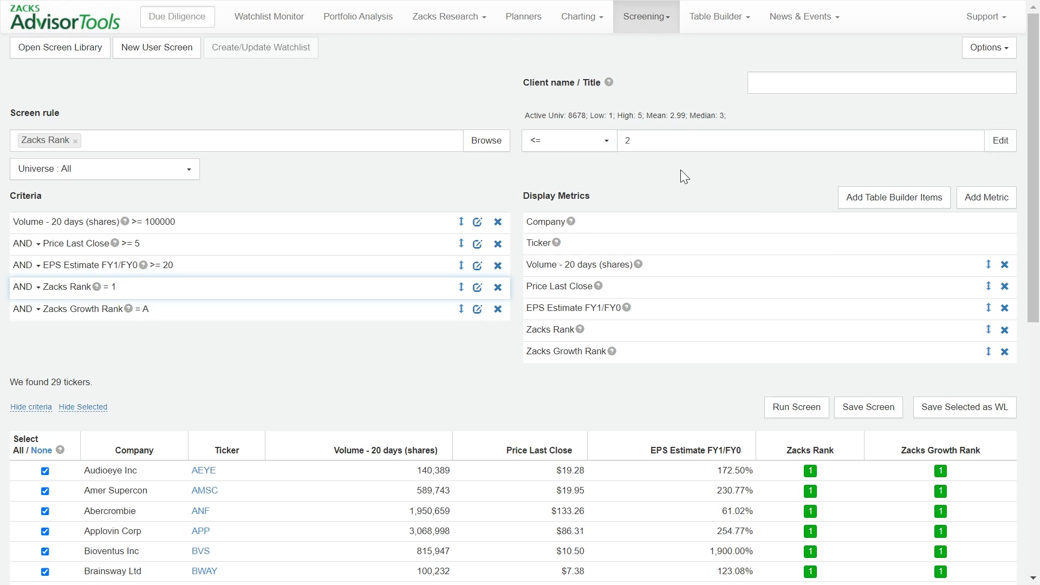
left_click(1000, 142)
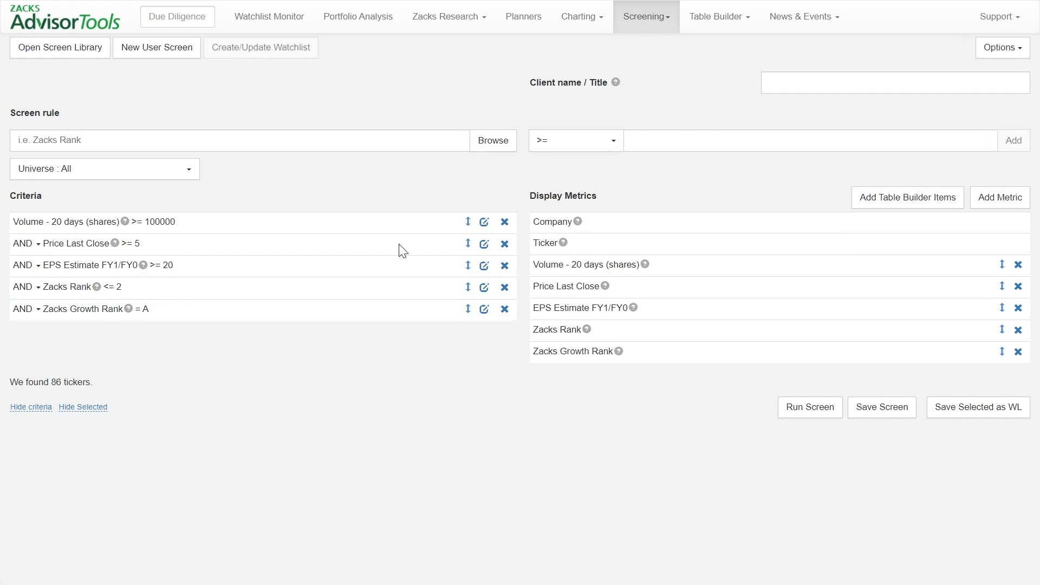
Run the modified growth screen and review its matching stocks and display metrics.
left_click_drag(129, 289, 101, 287)
left_click(135, 295)
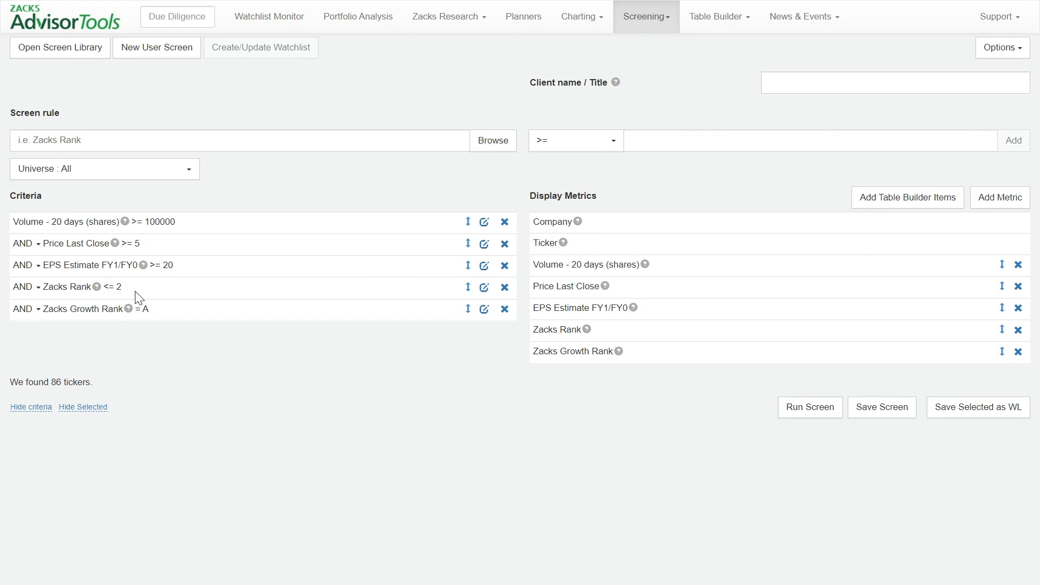
double_click(57, 381)
left_click(116, 376)
left_click(791, 407)
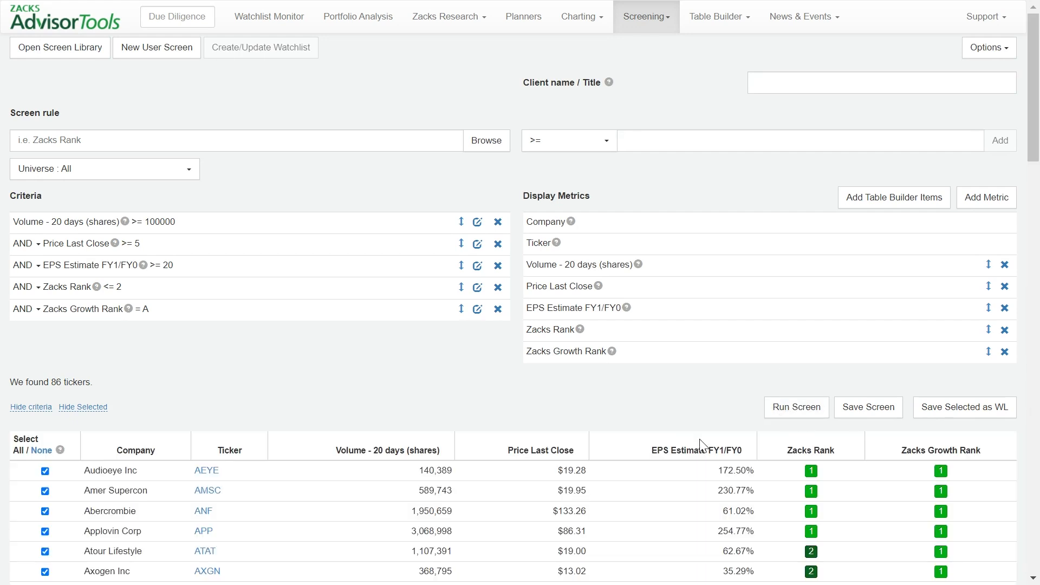
scroll(740, 389, "down", 1)
scroll(308, 317, "down", 2)
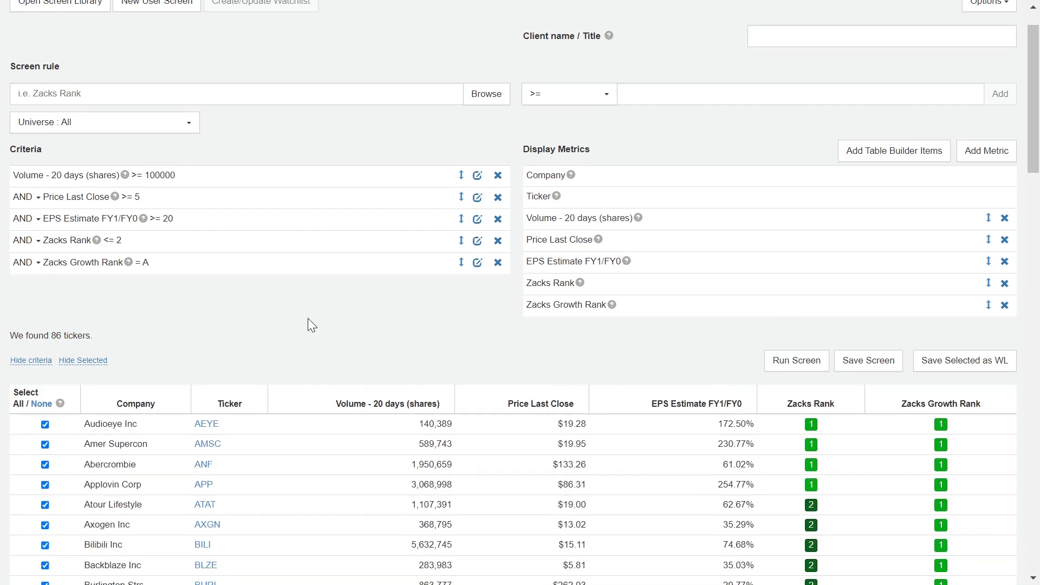
scroll(307, 319, "up", 3)
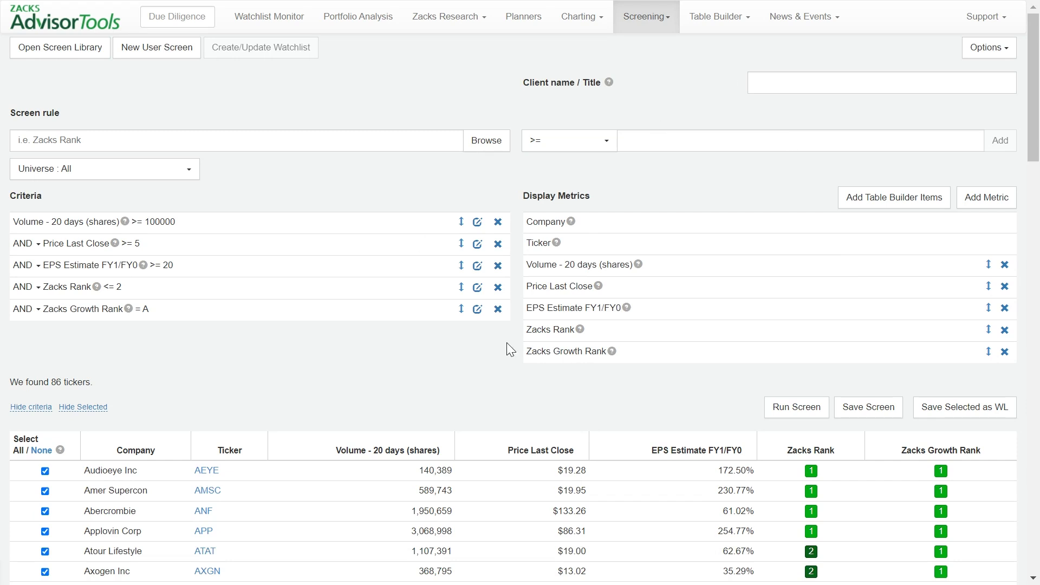
triple_click(580, 194)
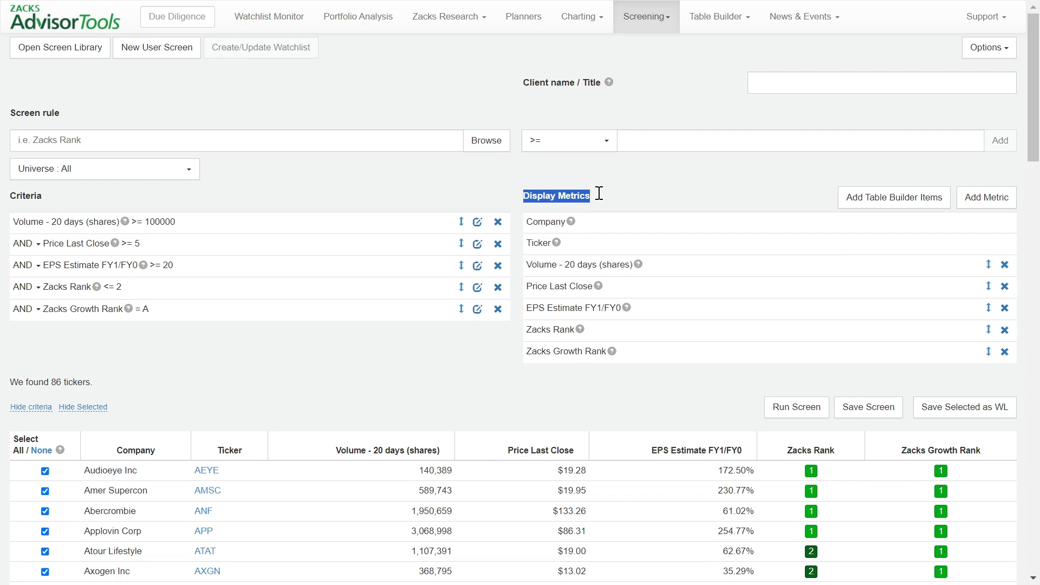
left_click(487, 359)
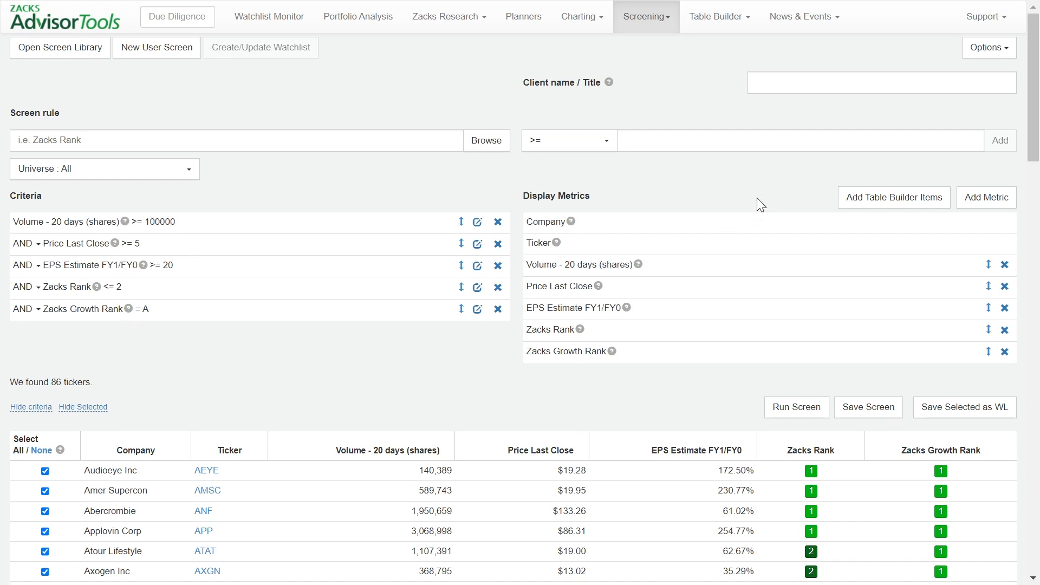
Find the Price Current metric by searching for "Price" and add it to the growth screen's display metrics.
left_click(984, 201)
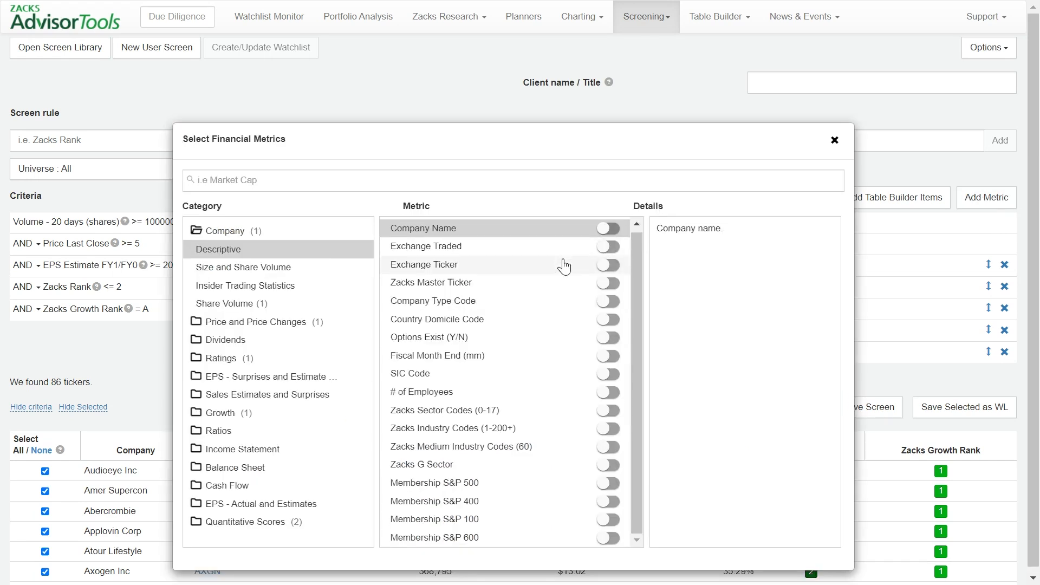
left_click(302, 185)
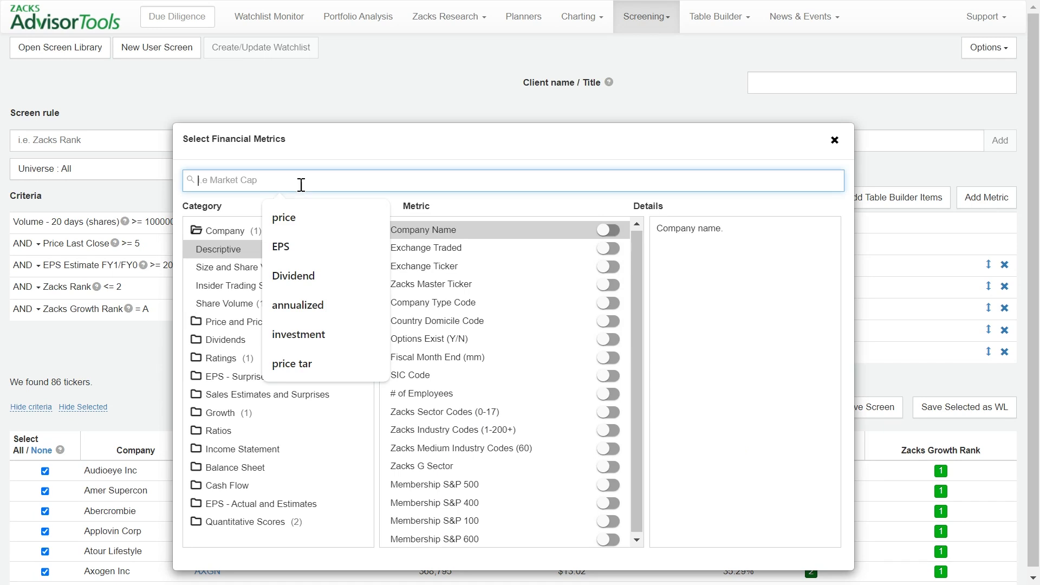
type("Price")
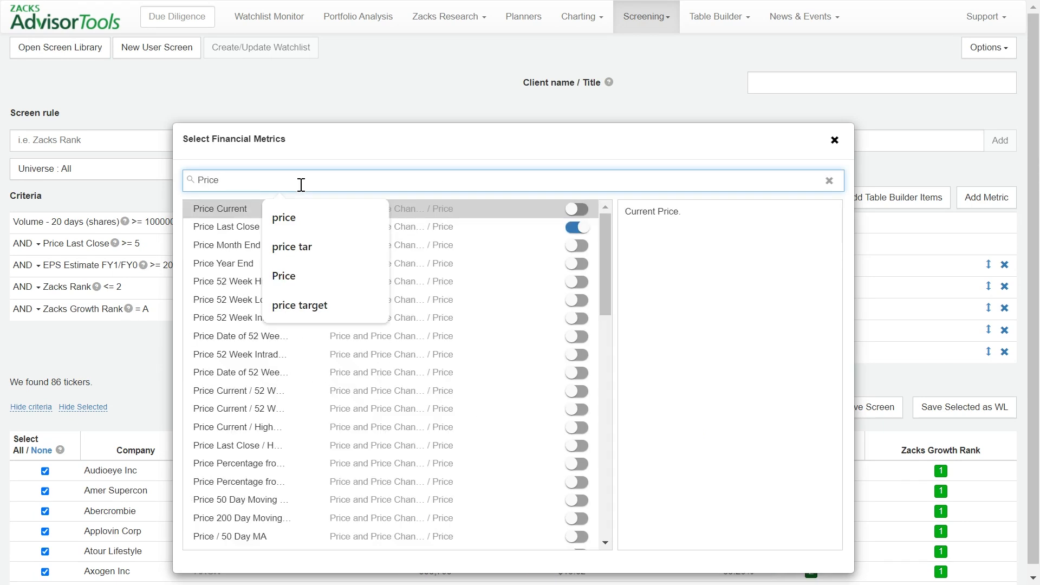
left_click(490, 158)
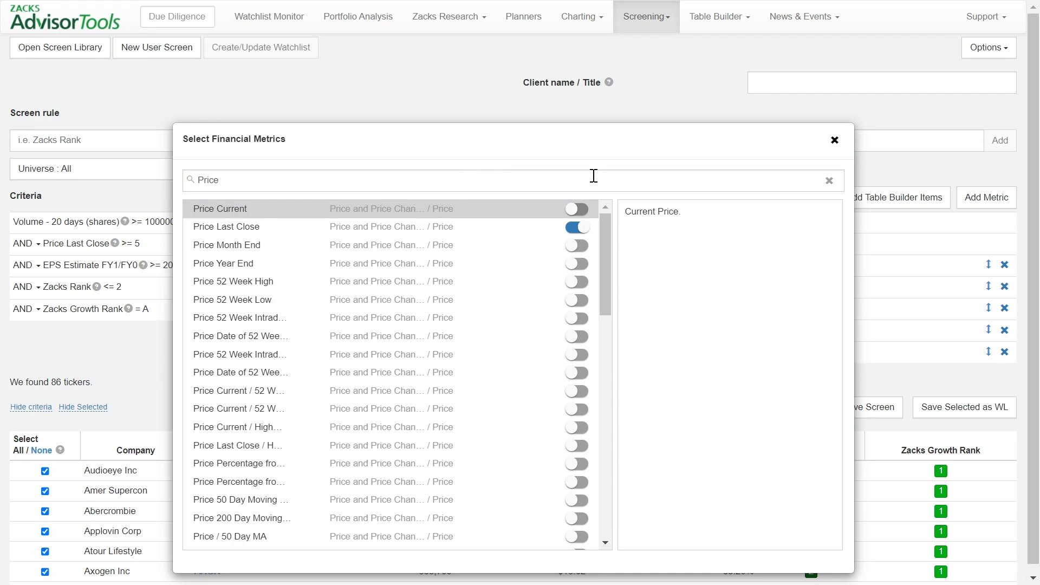
left_click(576, 212)
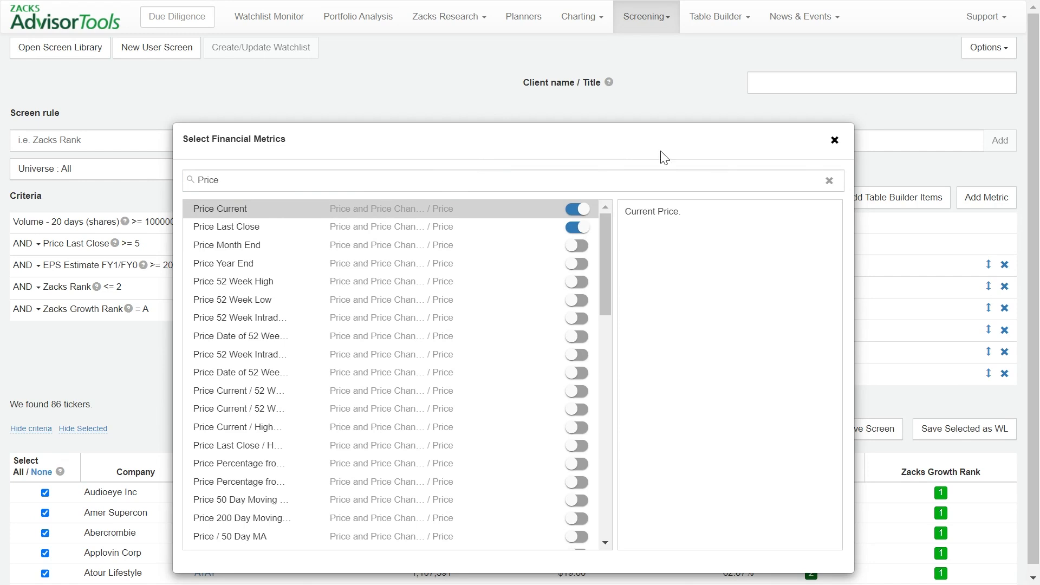
left_click(835, 140)
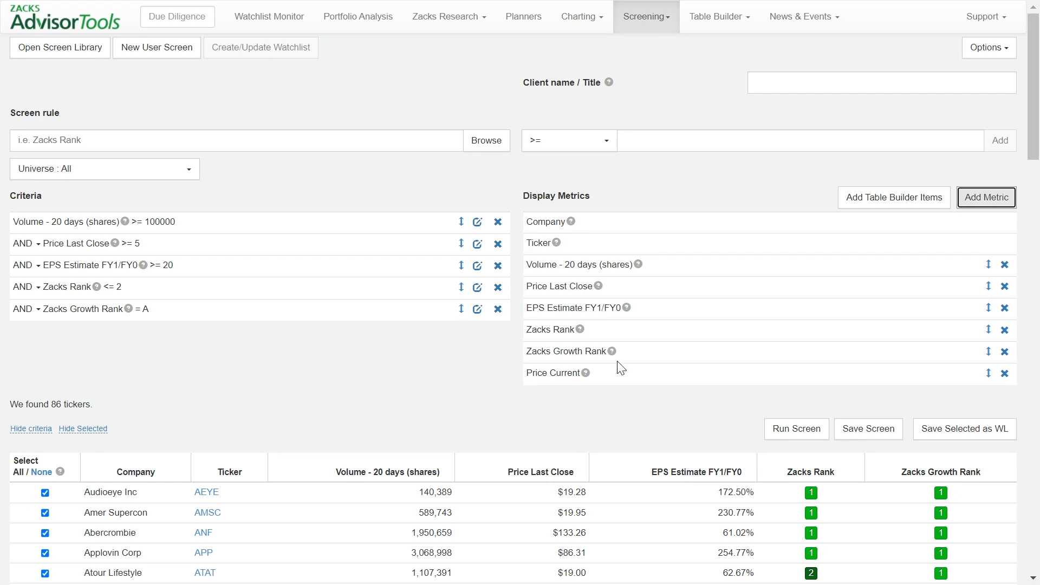
left_click_drag(606, 376, 519, 374)
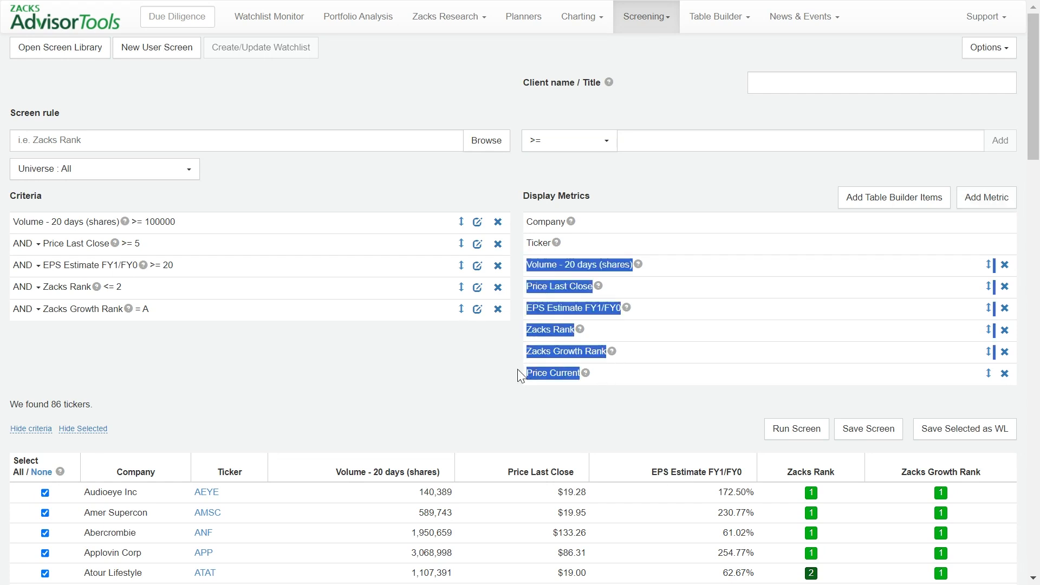
left_click(518, 370)
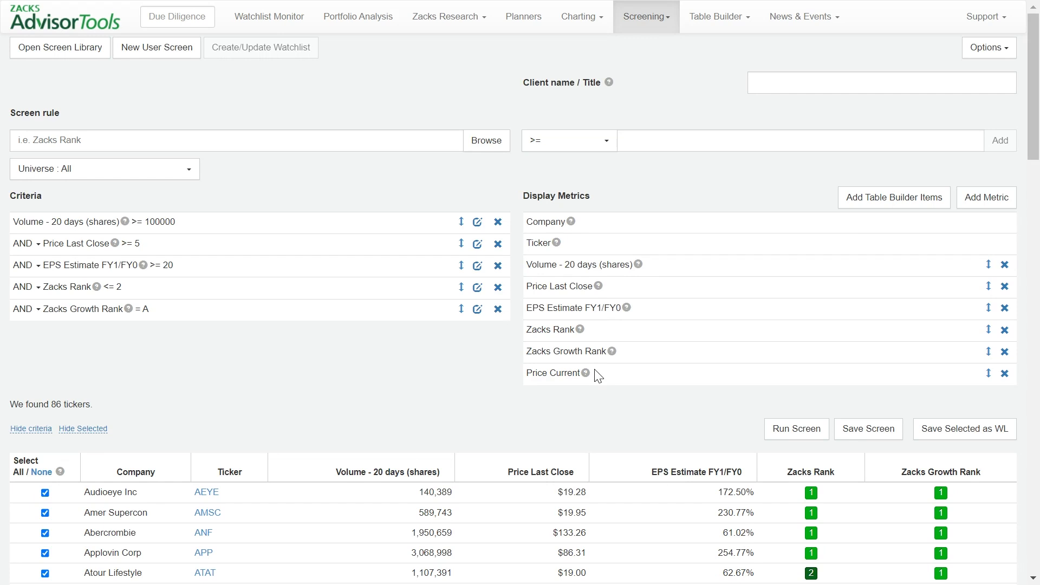
Rerun the growth screen with the added metric and review the Price Current values of the matching stocks.
scroll(434, 347, "down", 1)
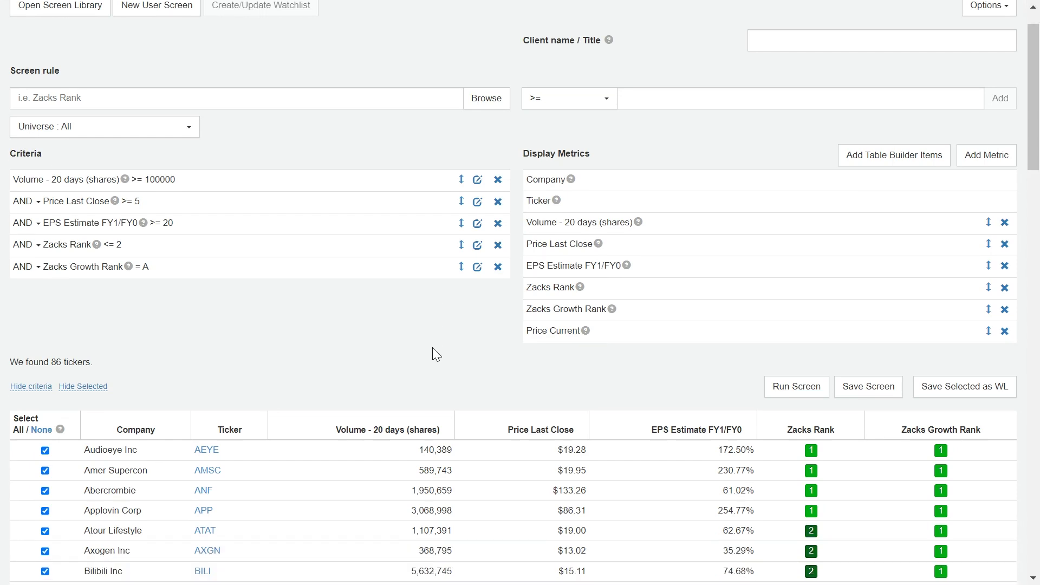
left_click(785, 390)
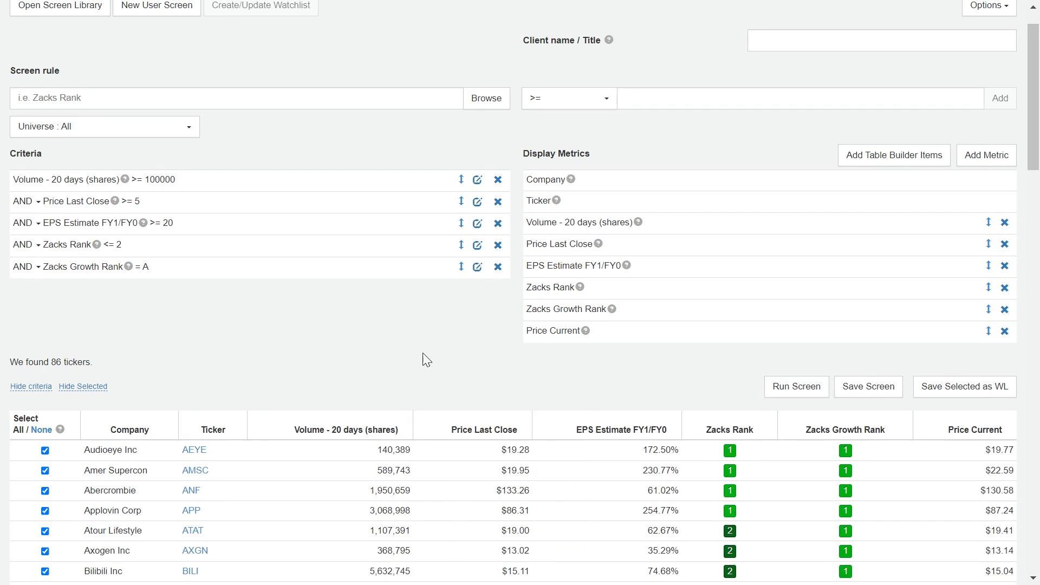
scroll(426, 361, "down", 1)
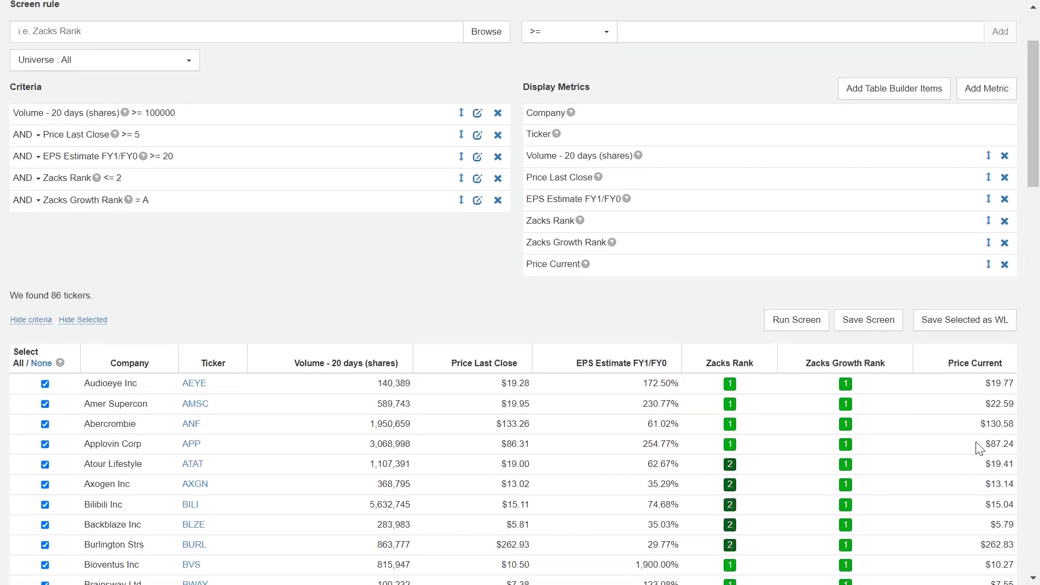
scroll(937, 421, "down", 1)
scroll(935, 423, "down", 1)
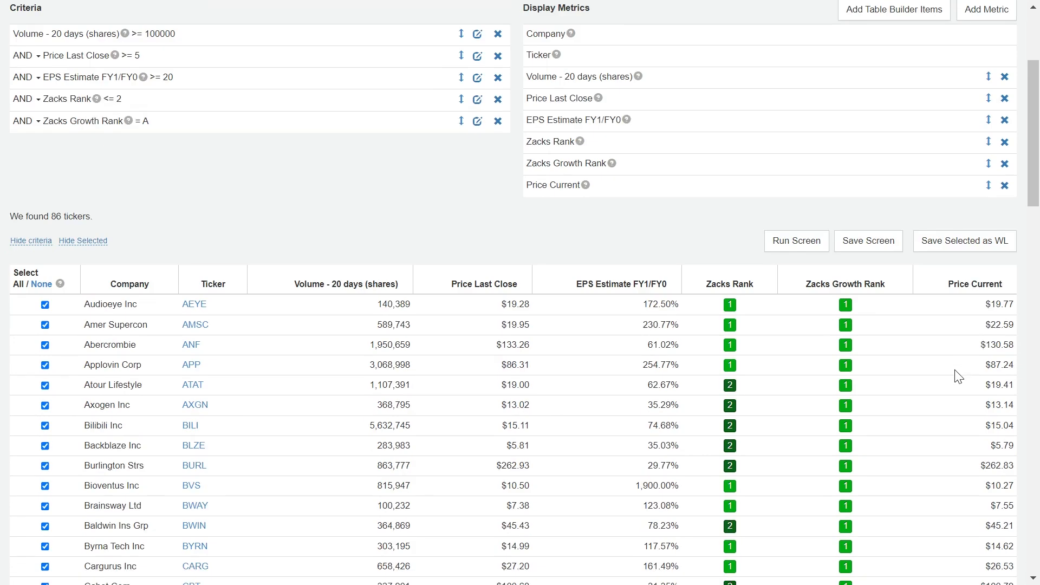
scroll(957, 374, "down", 1)
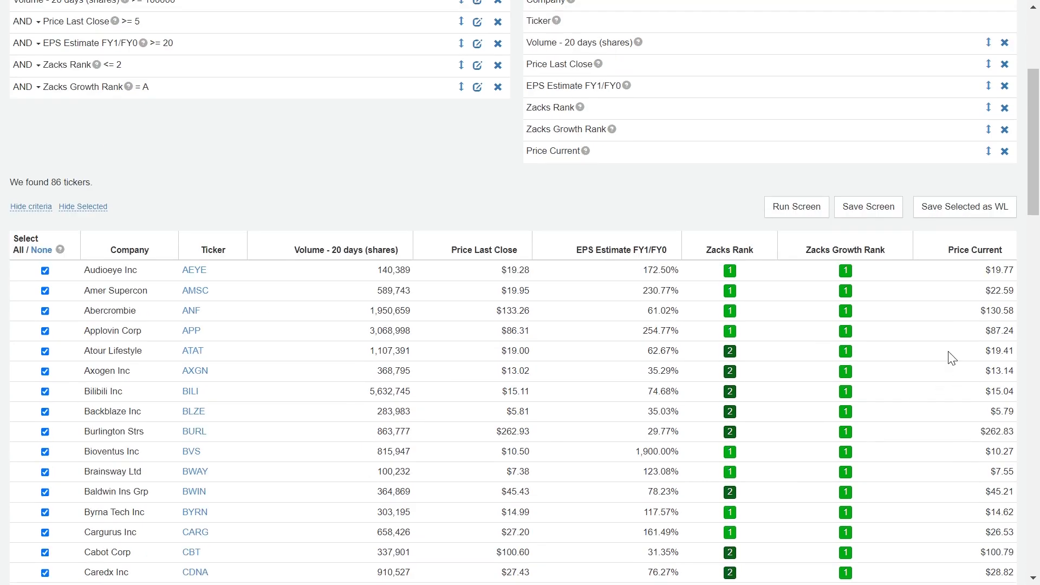
scroll(952, 359, "up", 3)
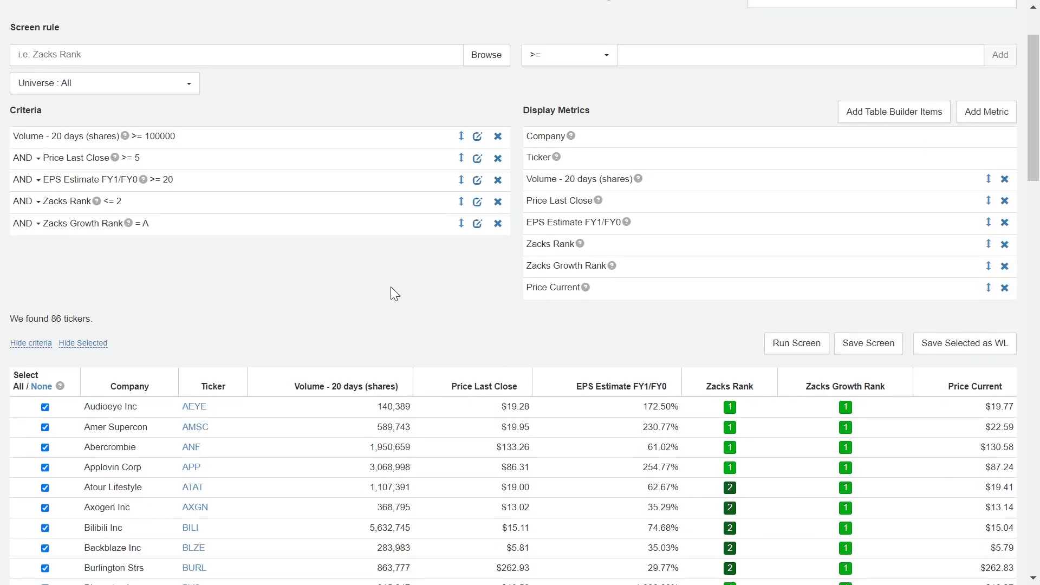
scroll(391, 287, "up", 2)
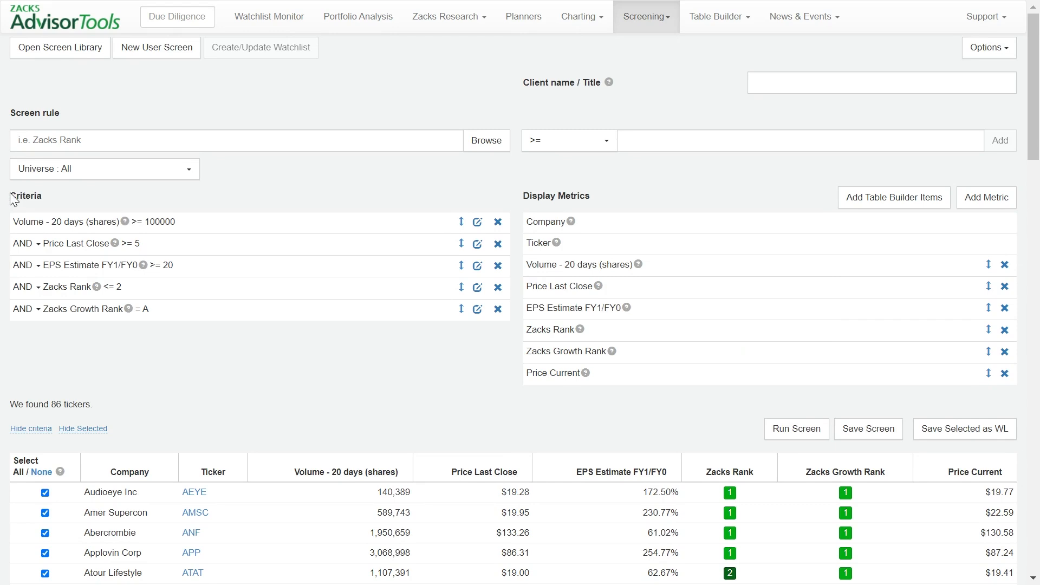